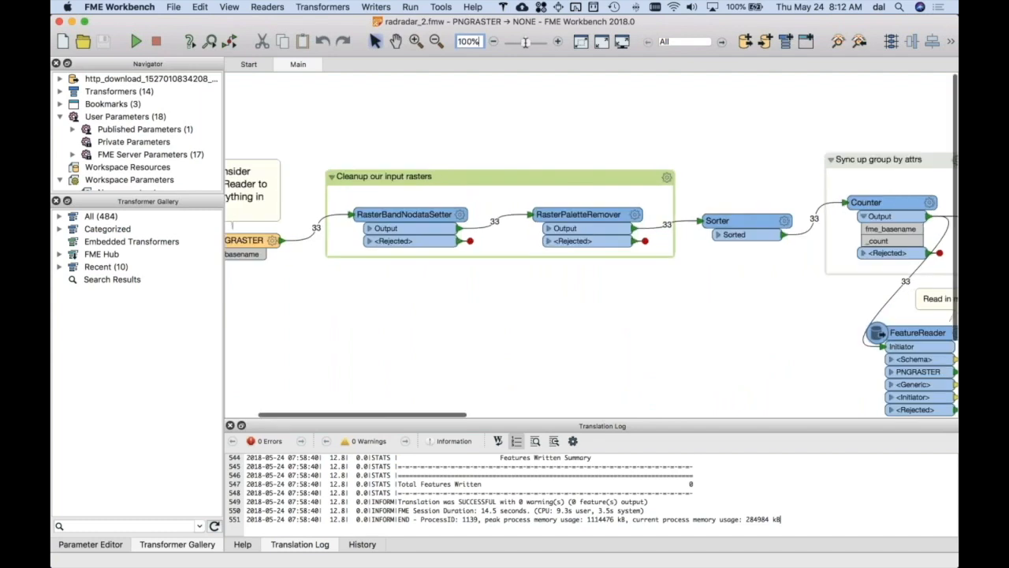
scroll(477, 116, "left", 5)
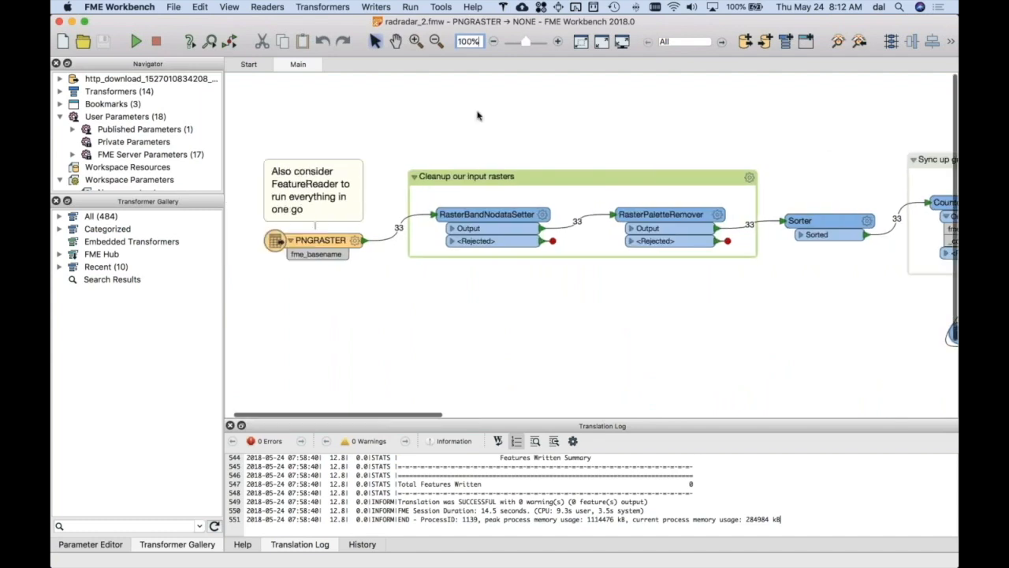
left_click(349, 249)
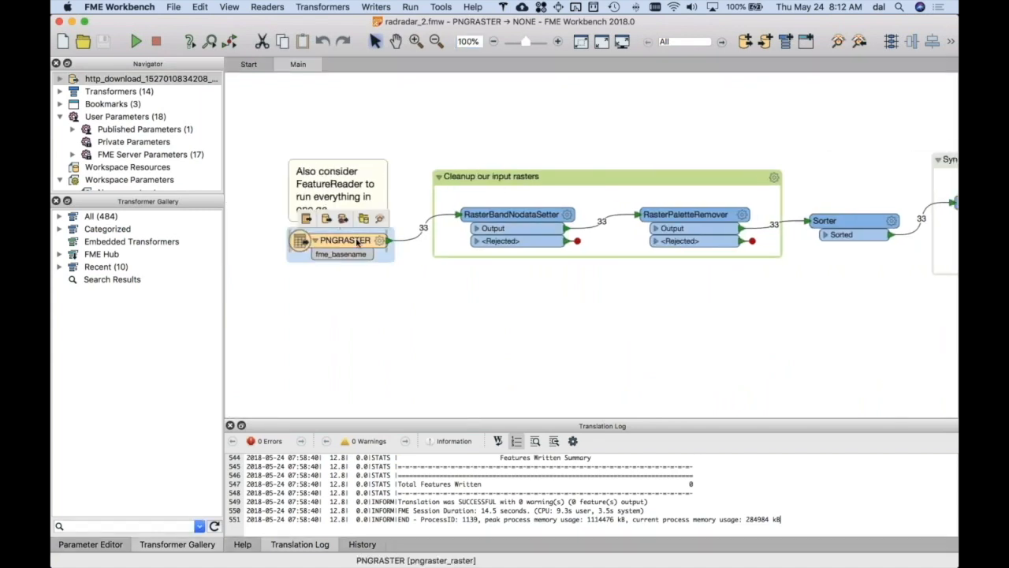
left_click(363, 218)
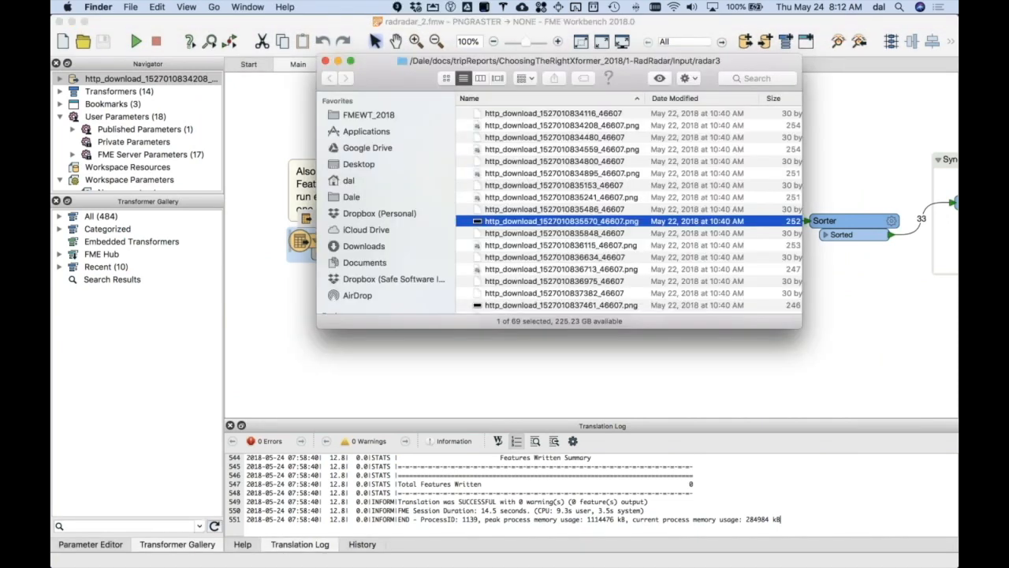
left_click(607, 128)
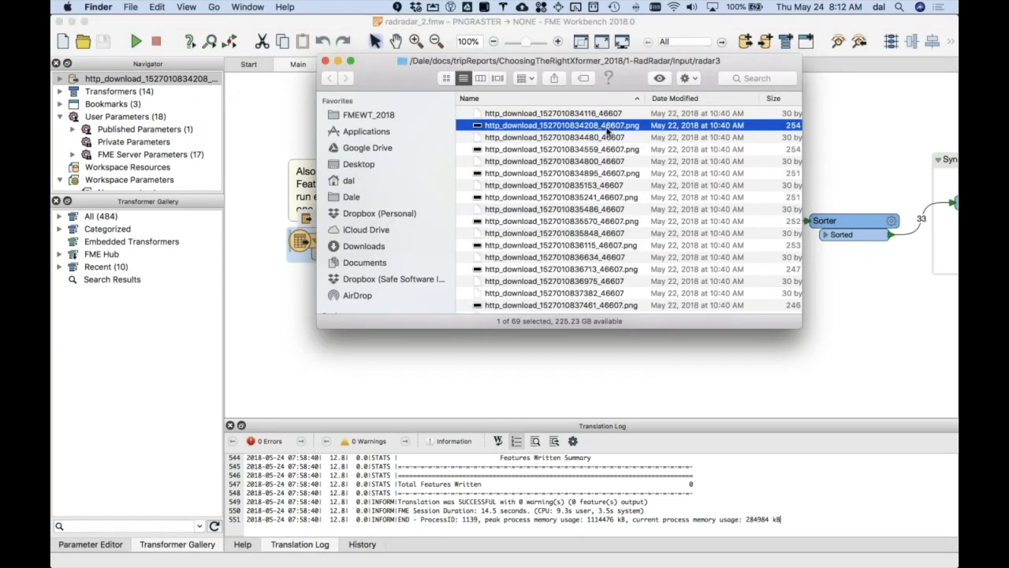
key("space")
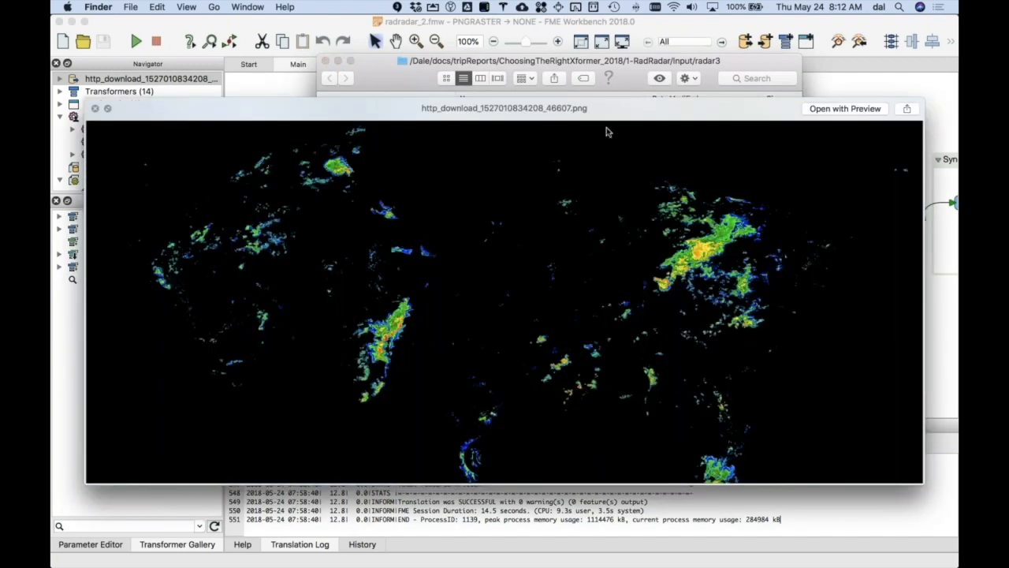
key("space")
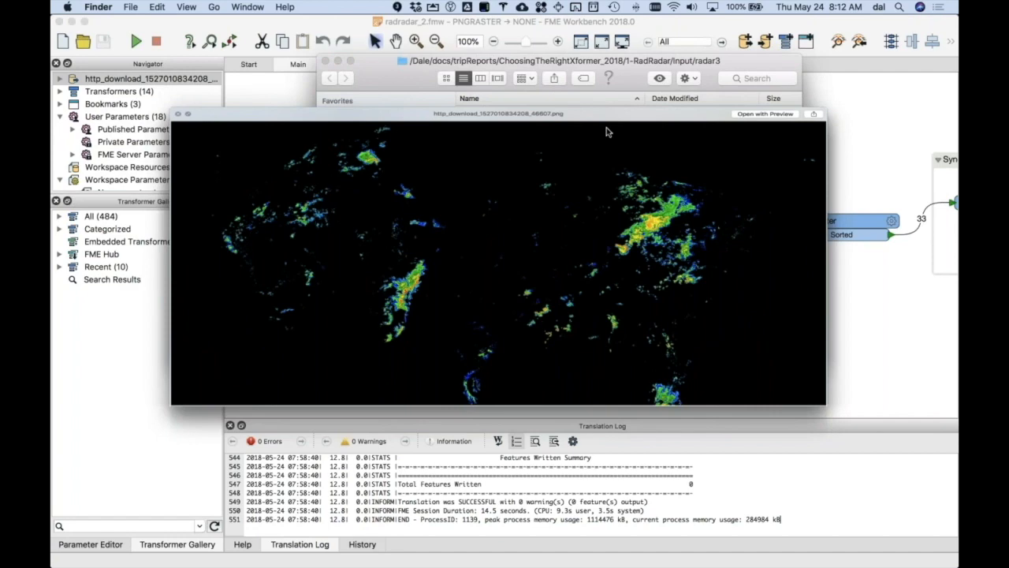
key("space")
left_click(596, 175)
key("space")
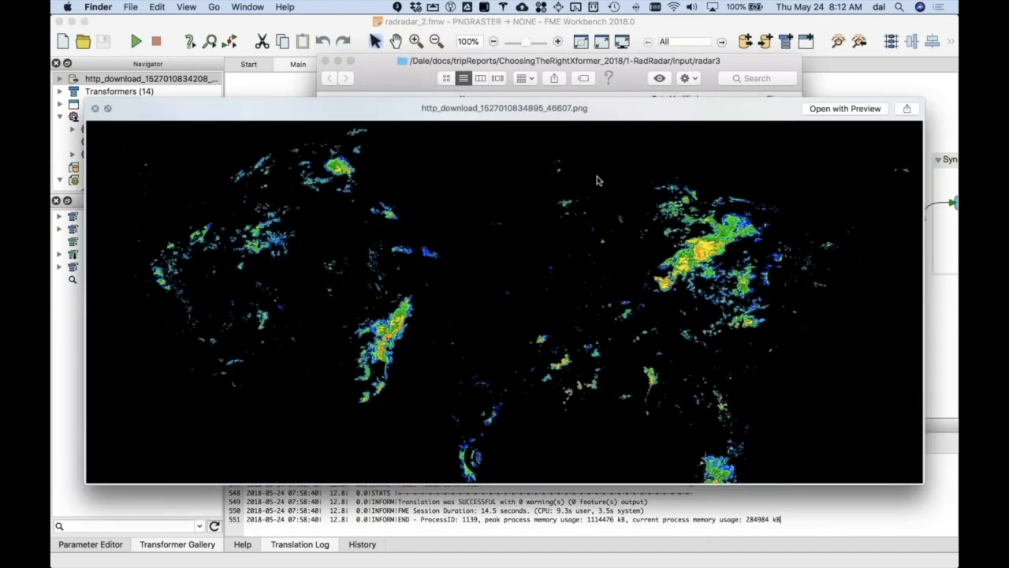
key("space")
key("space")
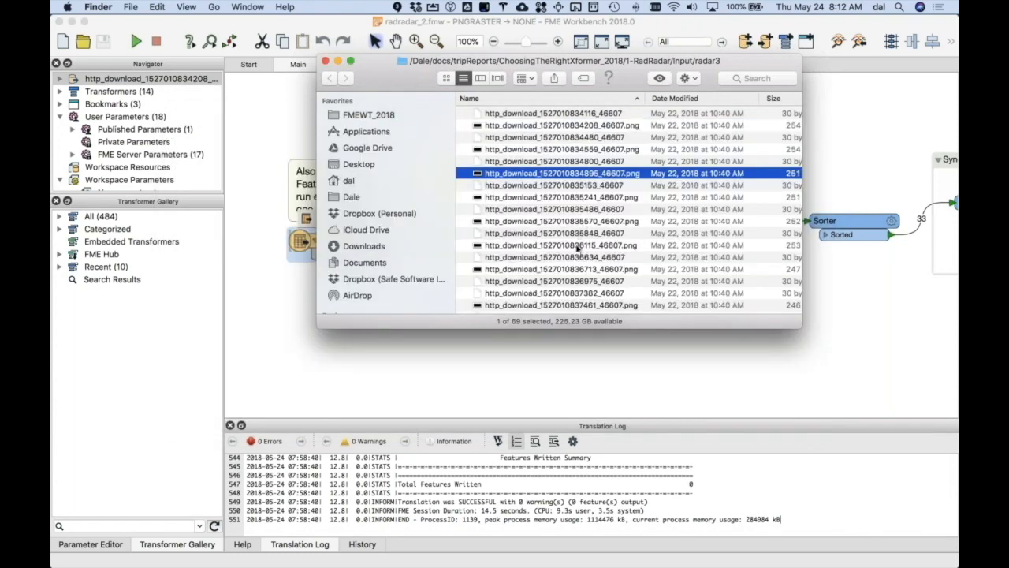
left_click(578, 246)
key("space")
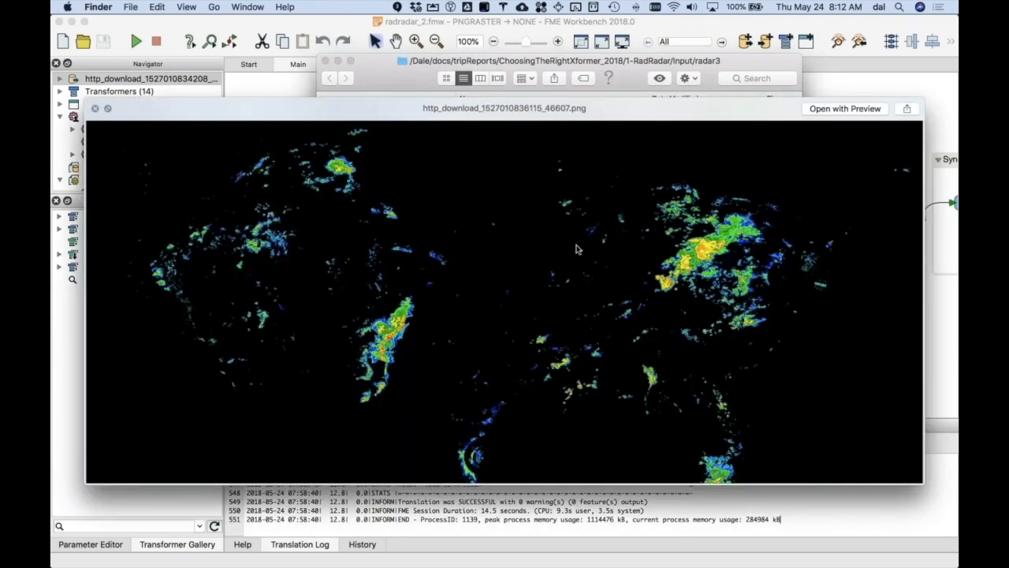
key("space")
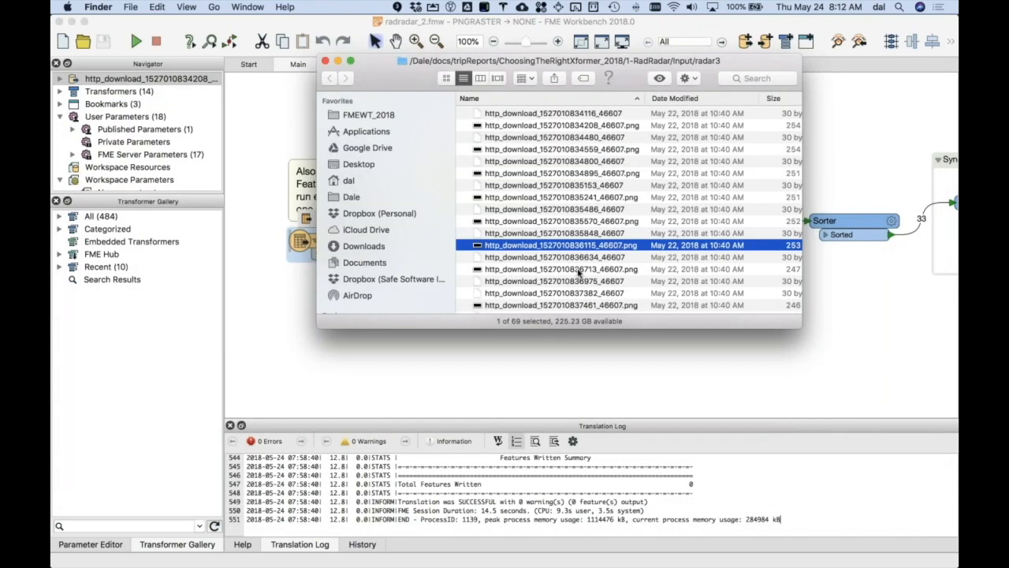
left_click(577, 268)
key("space")
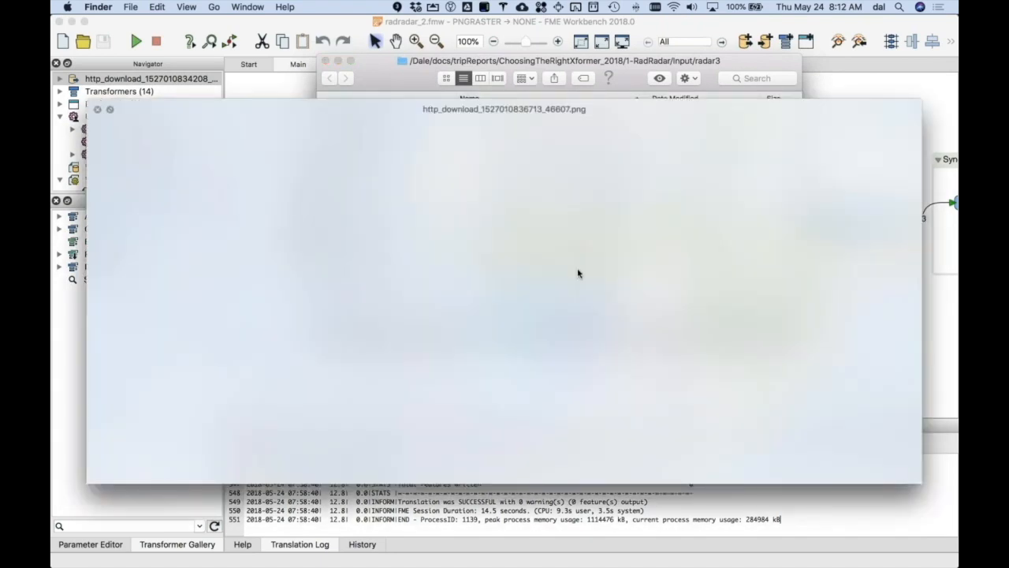
key("space")
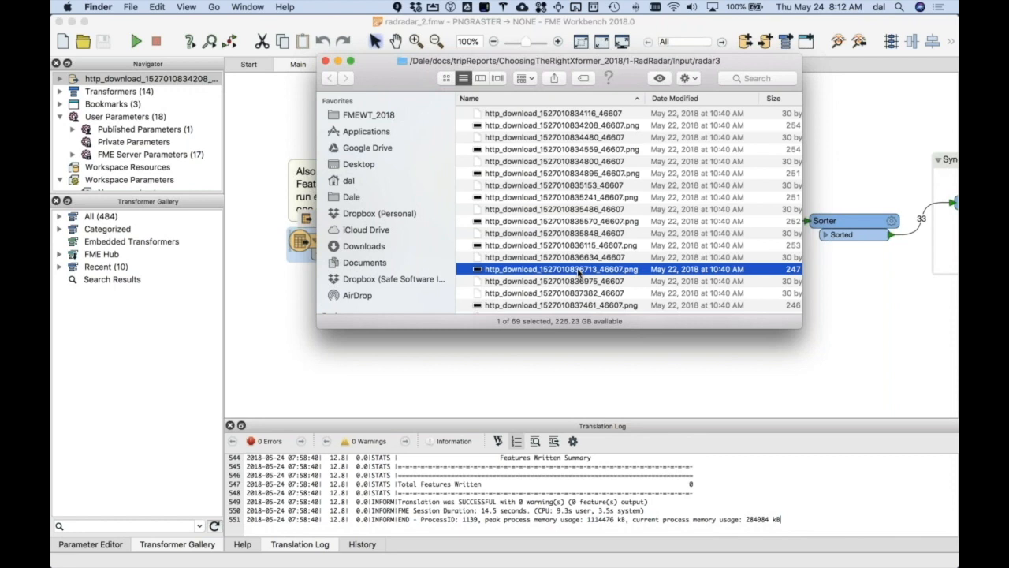
- Return to FME Workbench and run the radradar_2 workspace
left_click(274, 325)
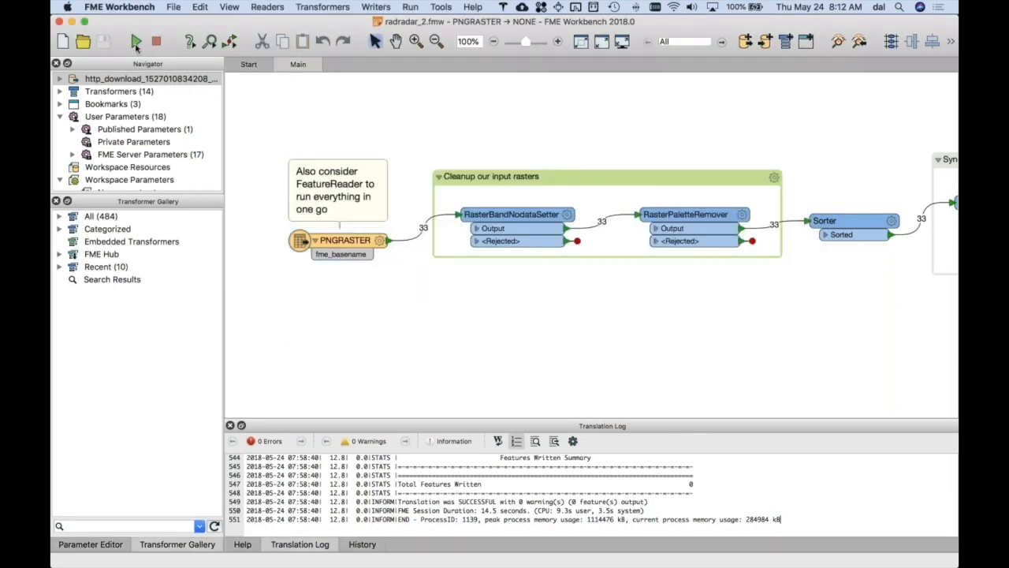
left_click(137, 44)
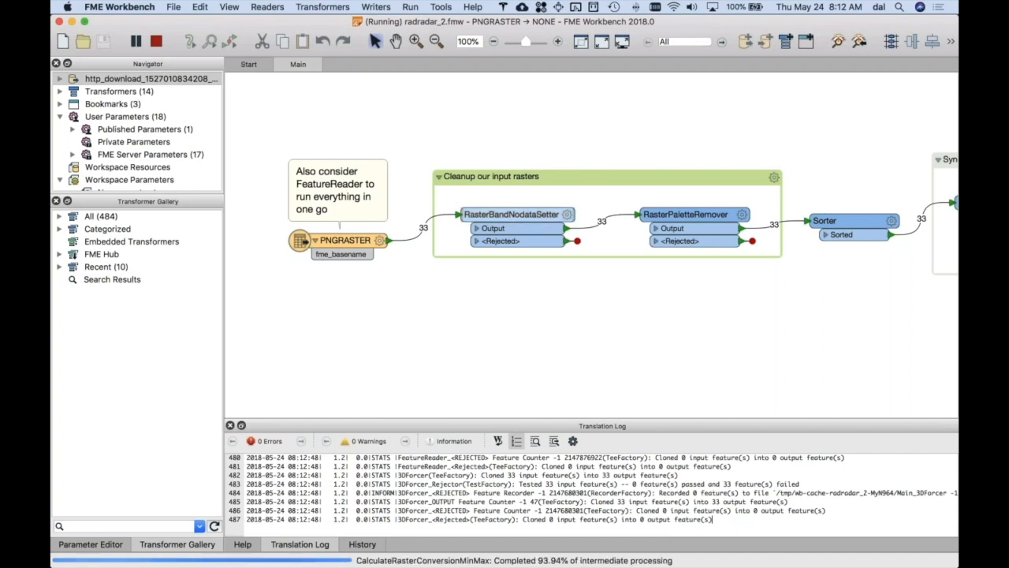
- Review the RasterBandNodataSetter's parameters, including its nodata value, and leave them without saving changes
mouse_move(528, 213)
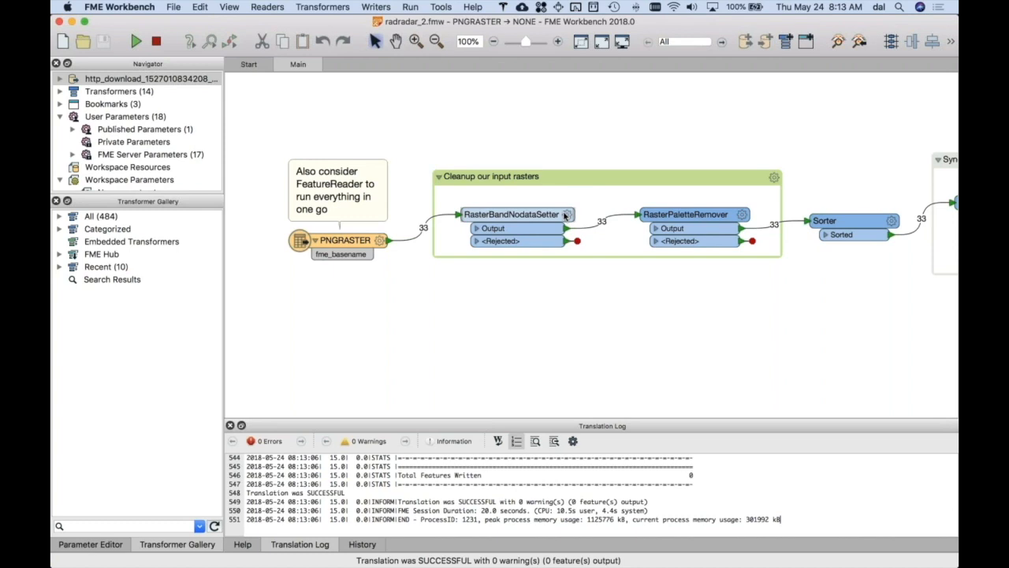
left_click(565, 215)
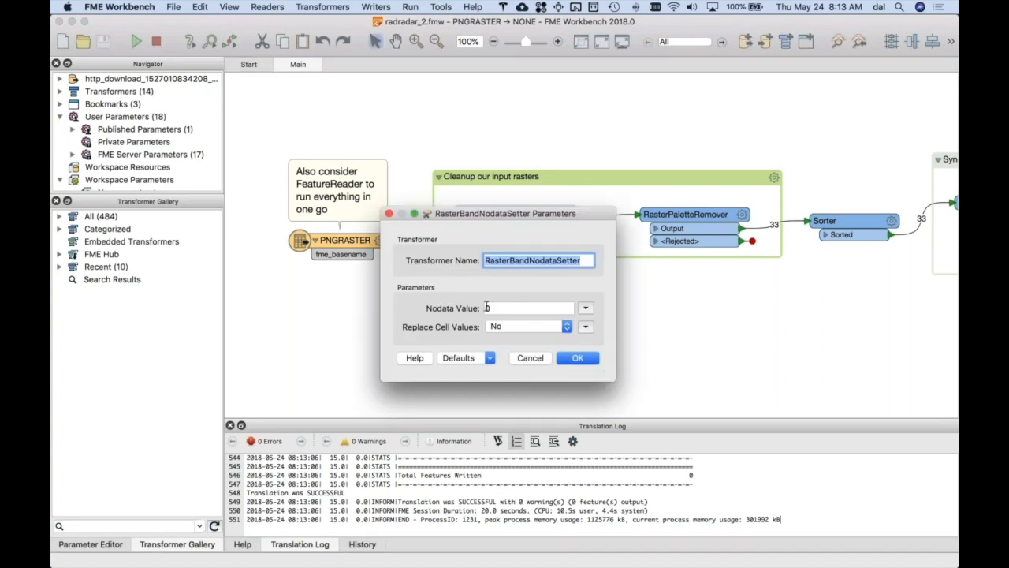
left_click(540, 359)
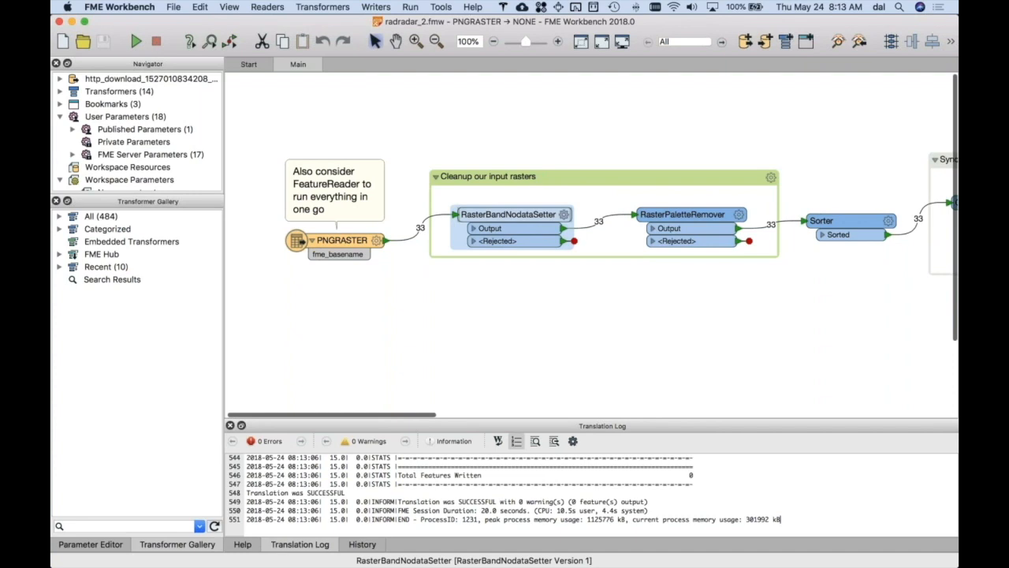
- Read the help page of the RasterPaletteRemover from its parameters, and close both without changes
scroll(563, 214, "right", 5)
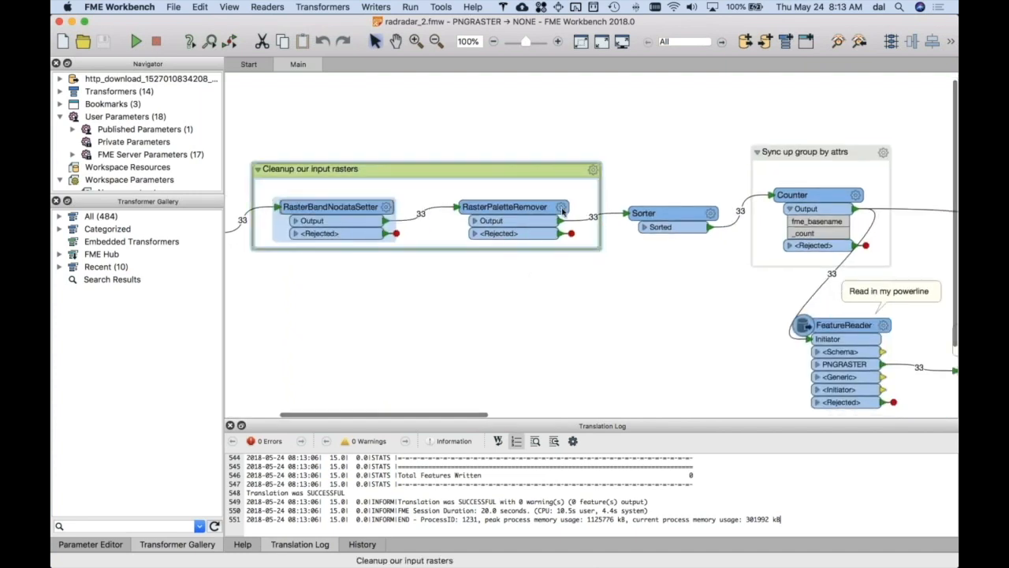
left_click(561, 206)
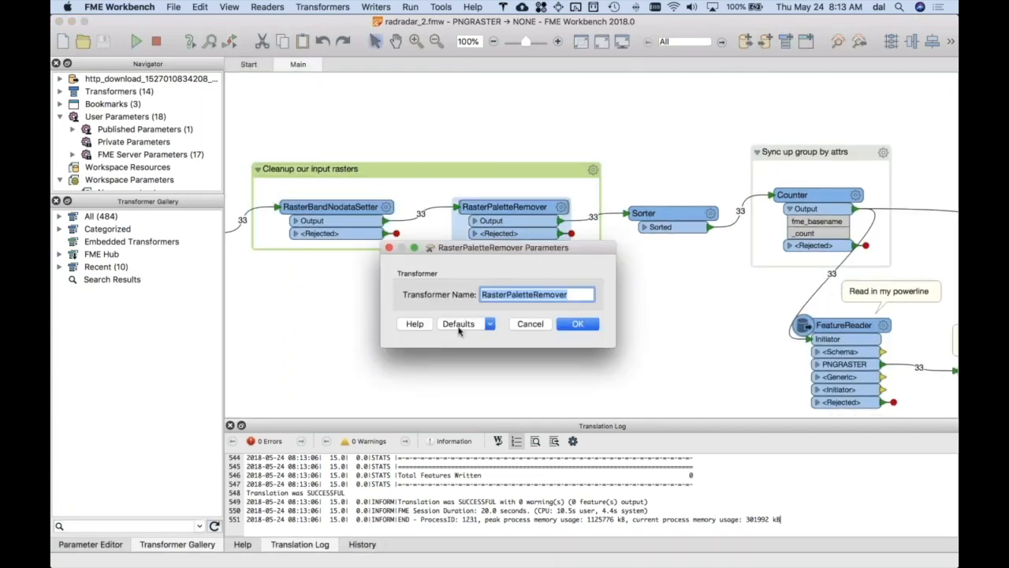
left_click(420, 326)
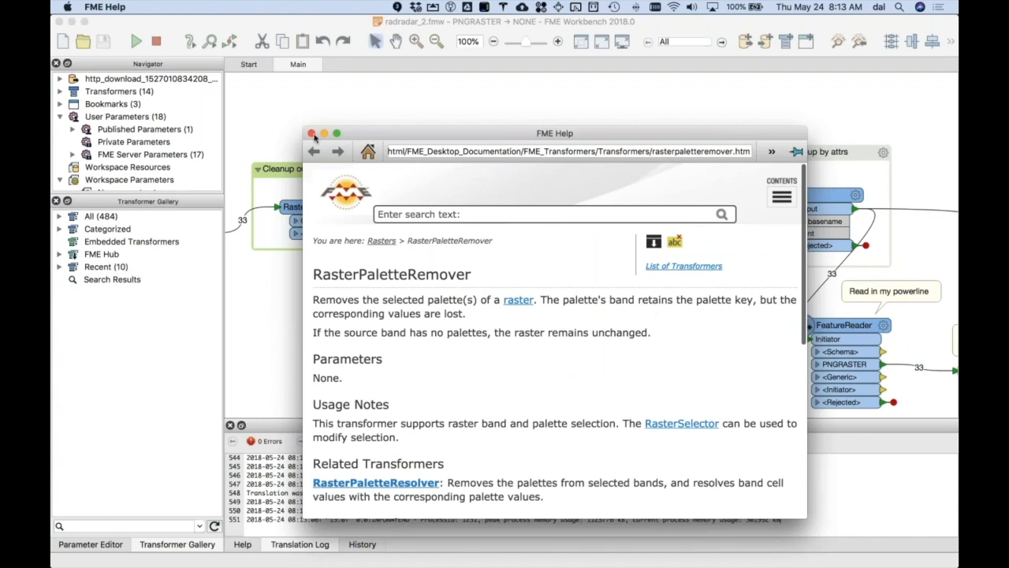
left_click(312, 134)
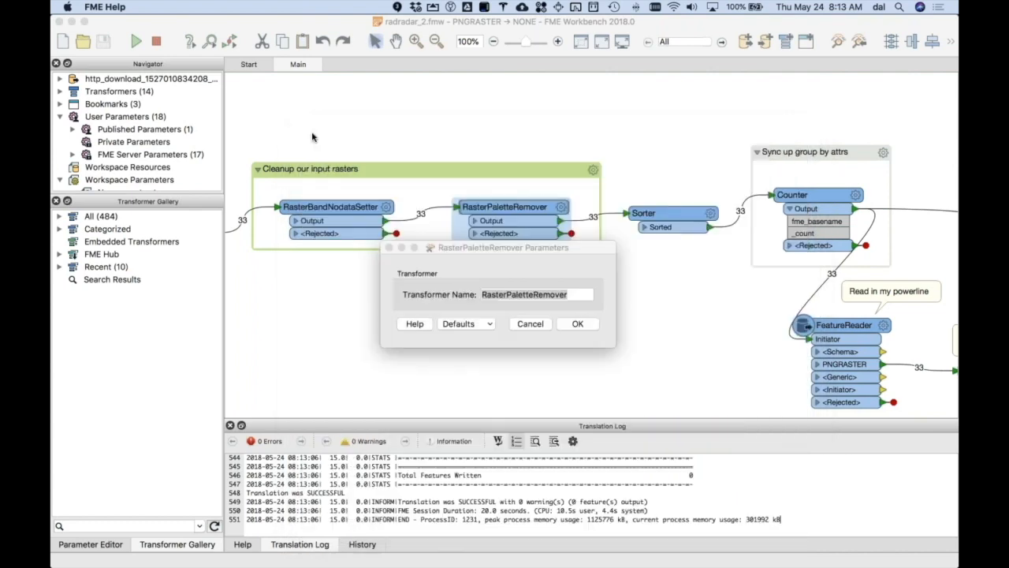
left_click(529, 324)
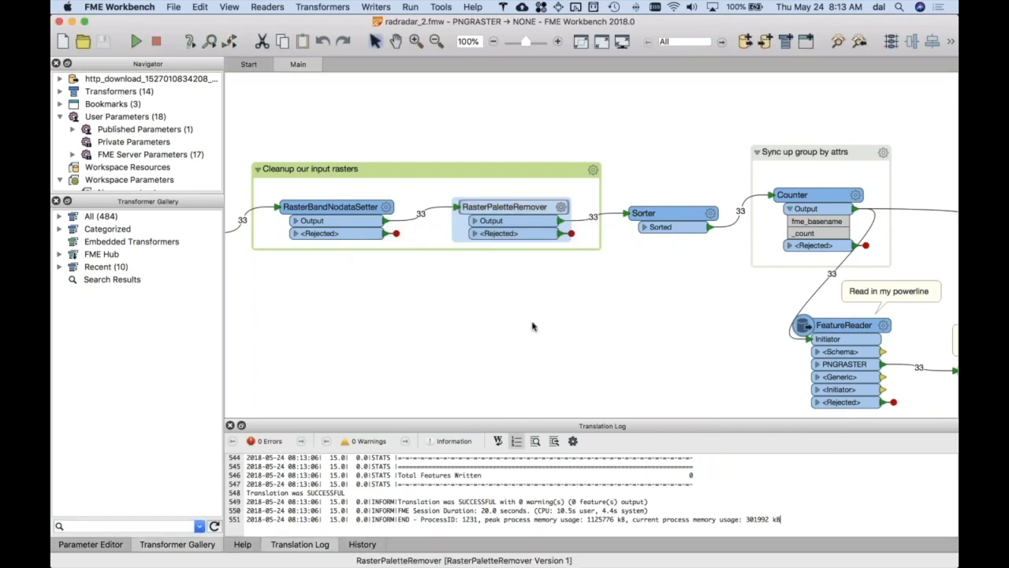
- Review the Sorter's sort attribute and order, compare them with the radar file names in Finder, and leave the parameters unchanged
scroll(571, 315, "right", 2)
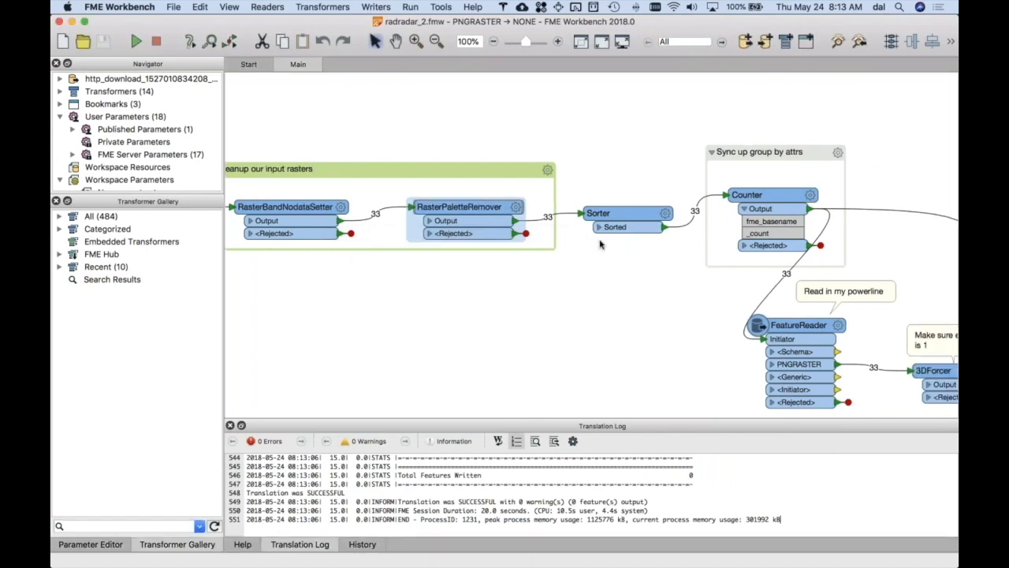
left_click(666, 214)
left_click(666, 215)
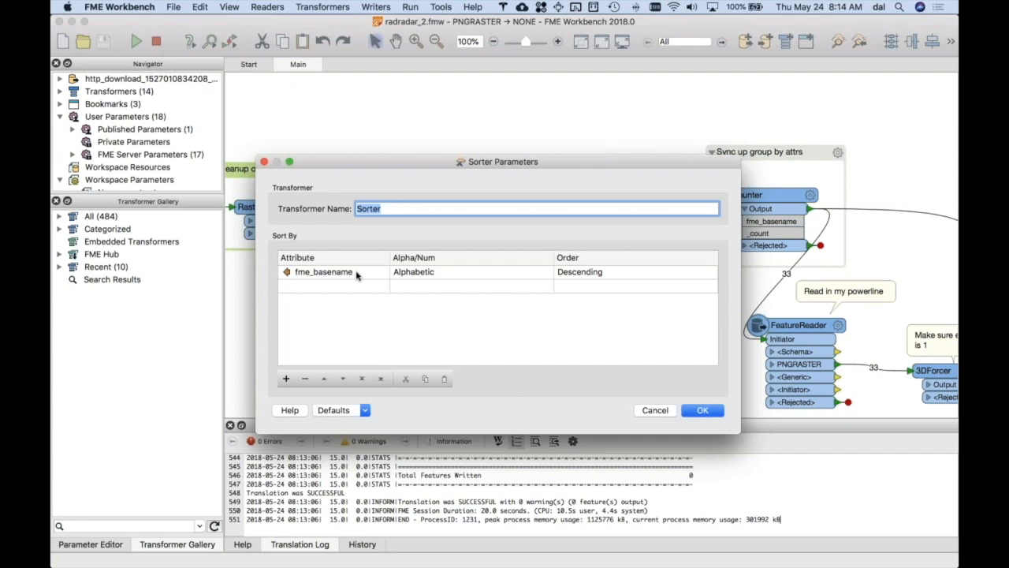
key("super+Tab")
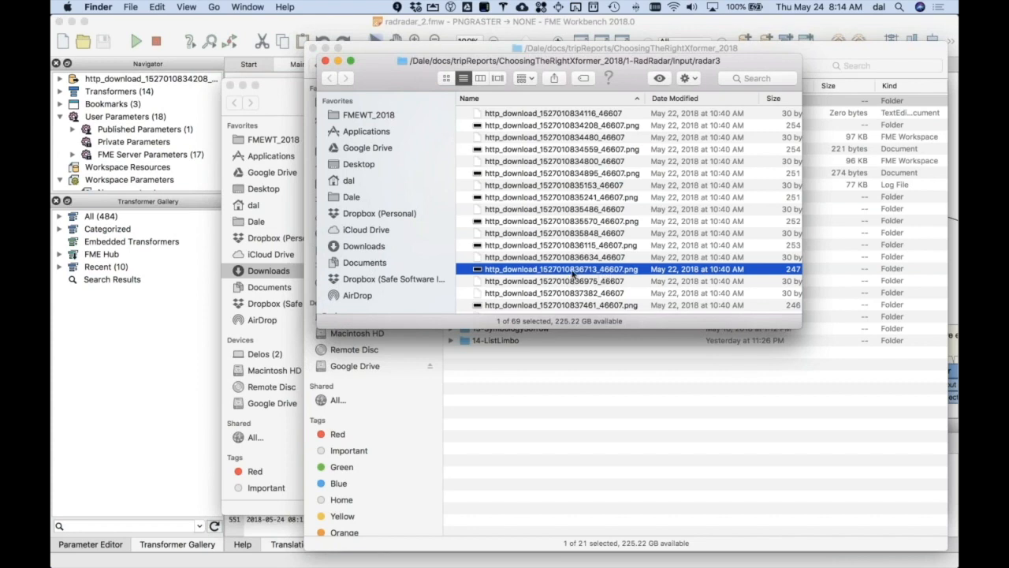
key("super+Tab")
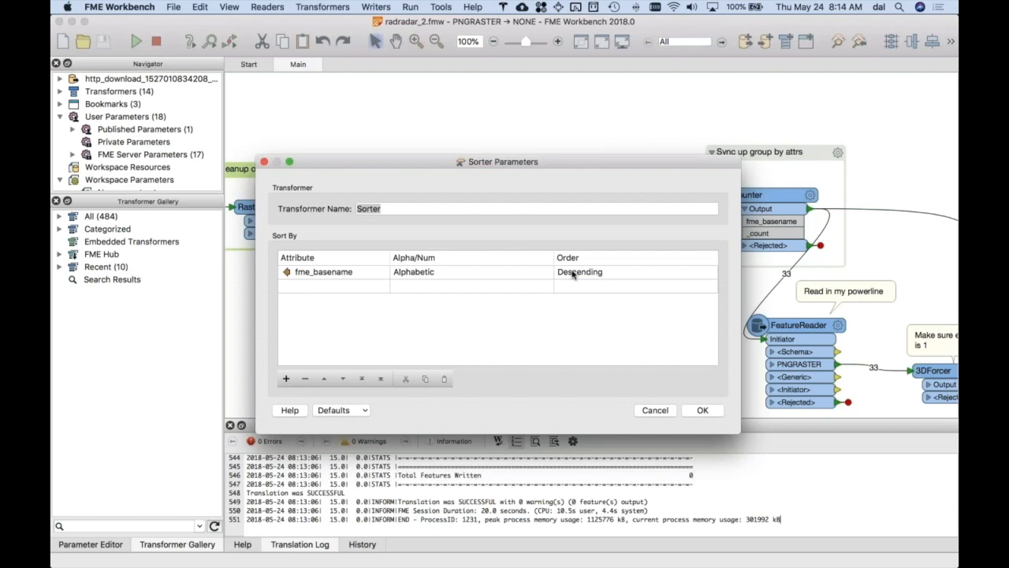
left_click(647, 410)
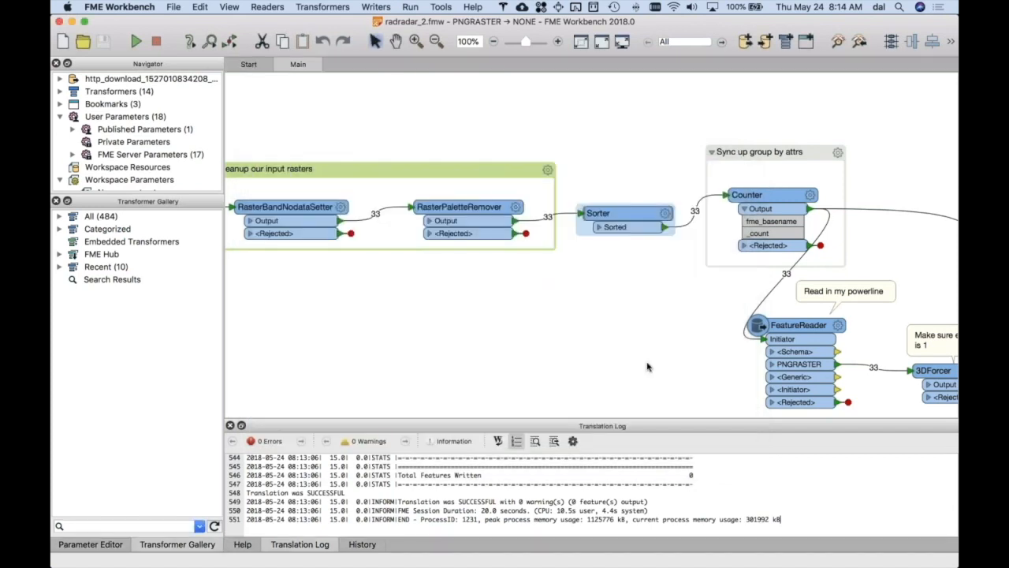
- Check which format attributes are exposed on the PNGRASTER feature type, and close its properties without changes
scroll(648, 353, "right", 1)
scroll(647, 353, "left", 3)
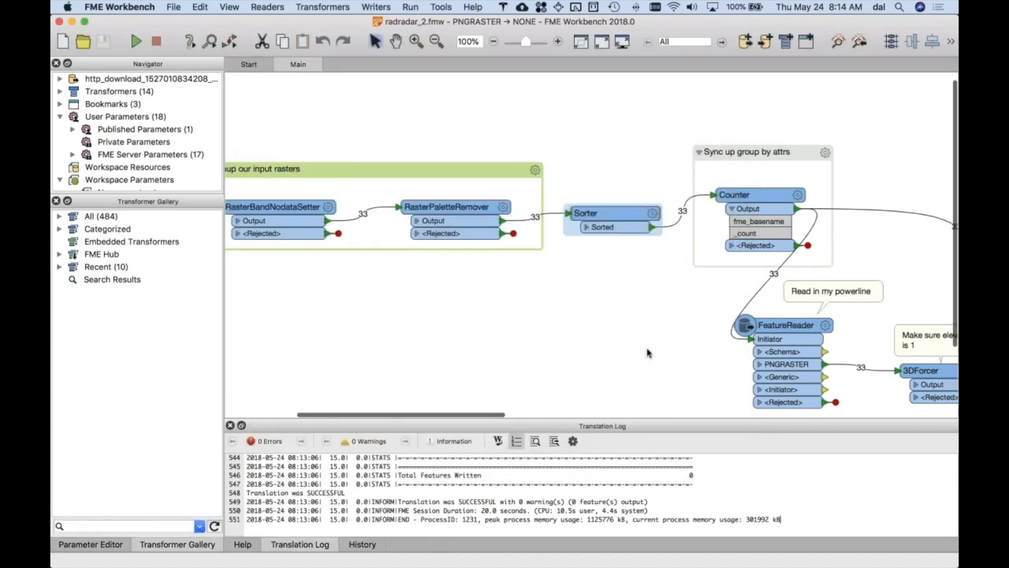
scroll(647, 353, "left", 10)
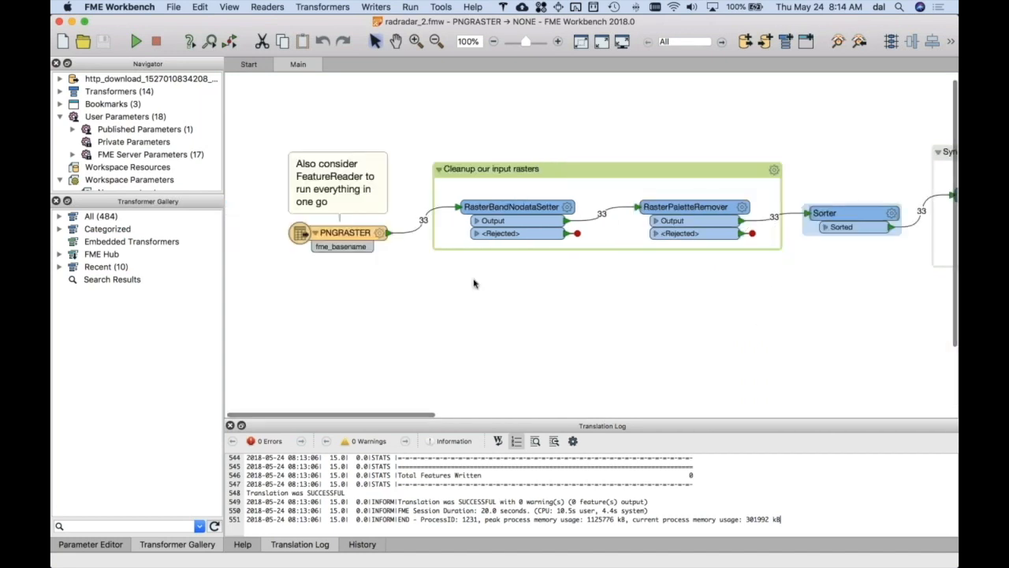
left_click(380, 238)
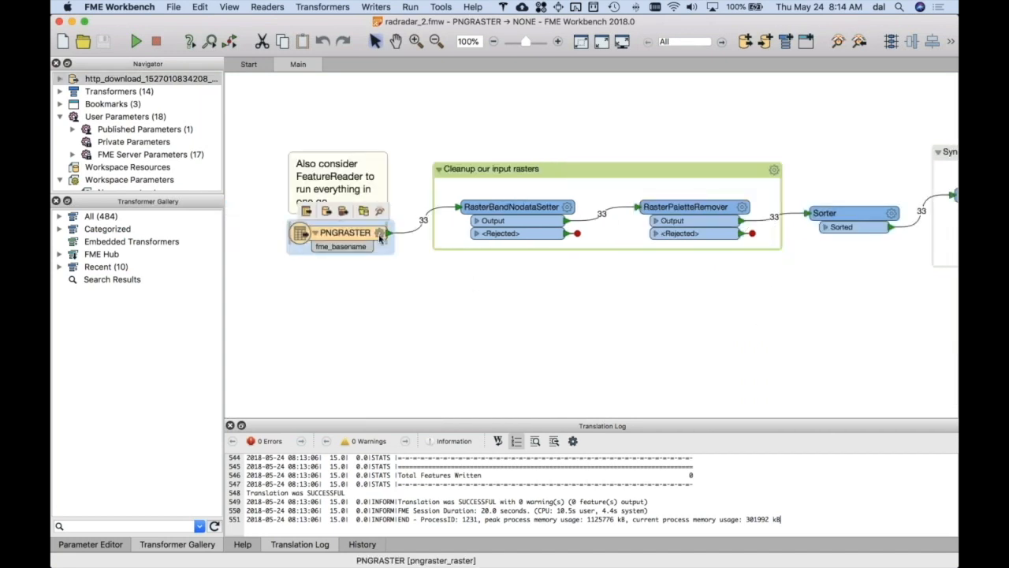
left_click(380, 234)
left_click(596, 132)
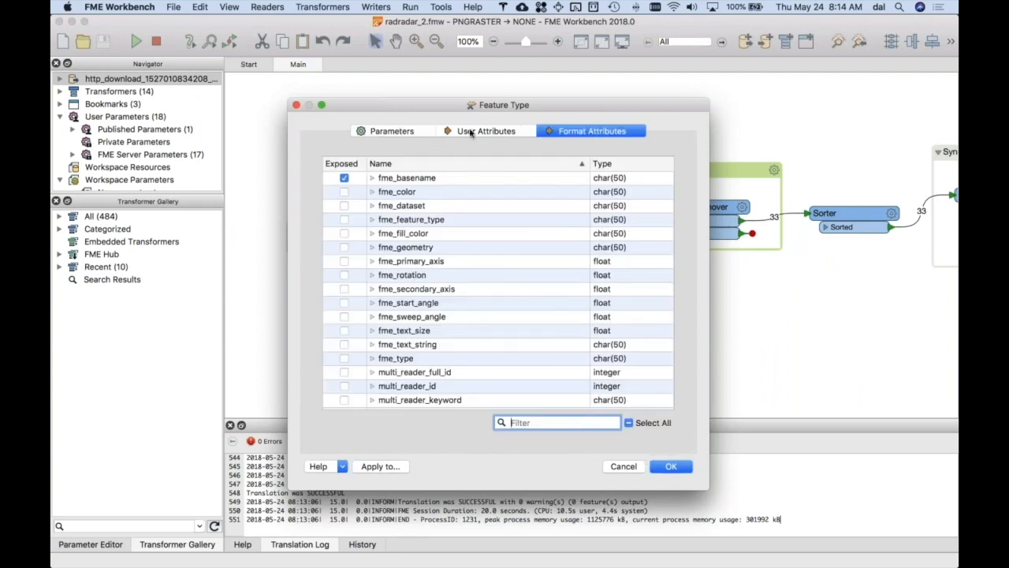
left_click(297, 106)
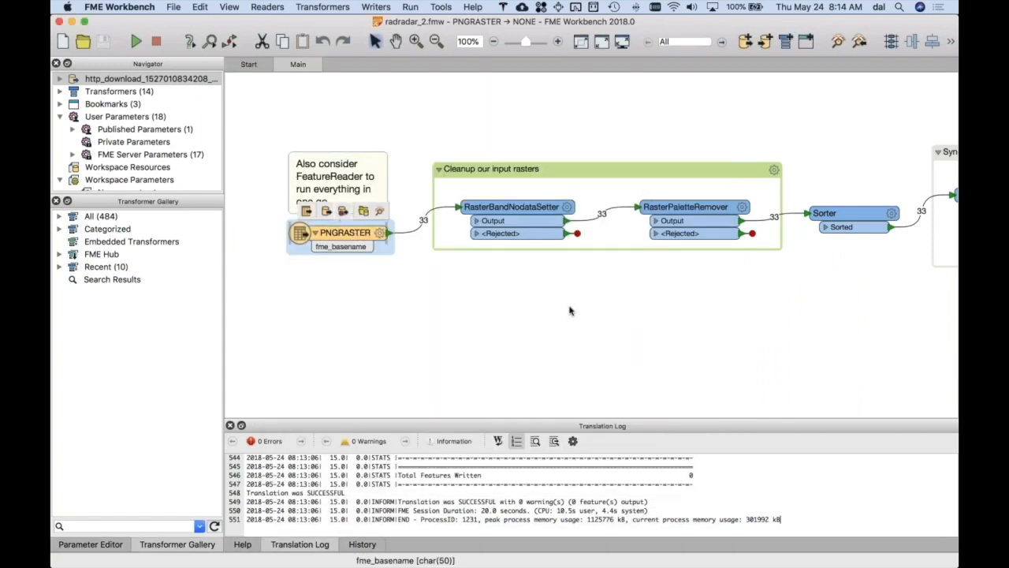
- Examine the Counter's parameter summary and output attributes in the "Sync up group by attrs" bookmark
scroll(595, 321, "right", 1)
scroll(595, 321, "right", 10)
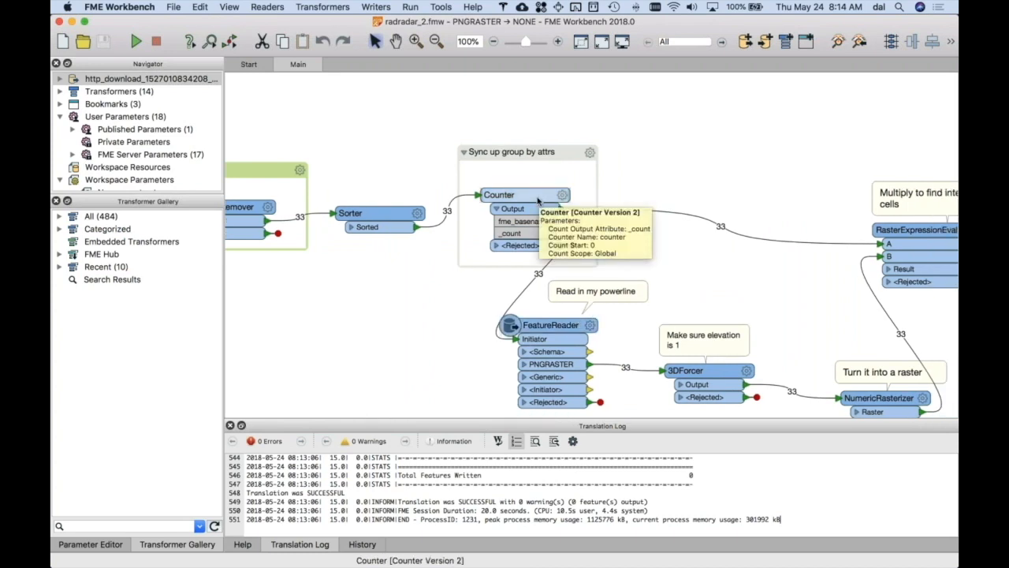
scroll(538, 202, "right", 2)
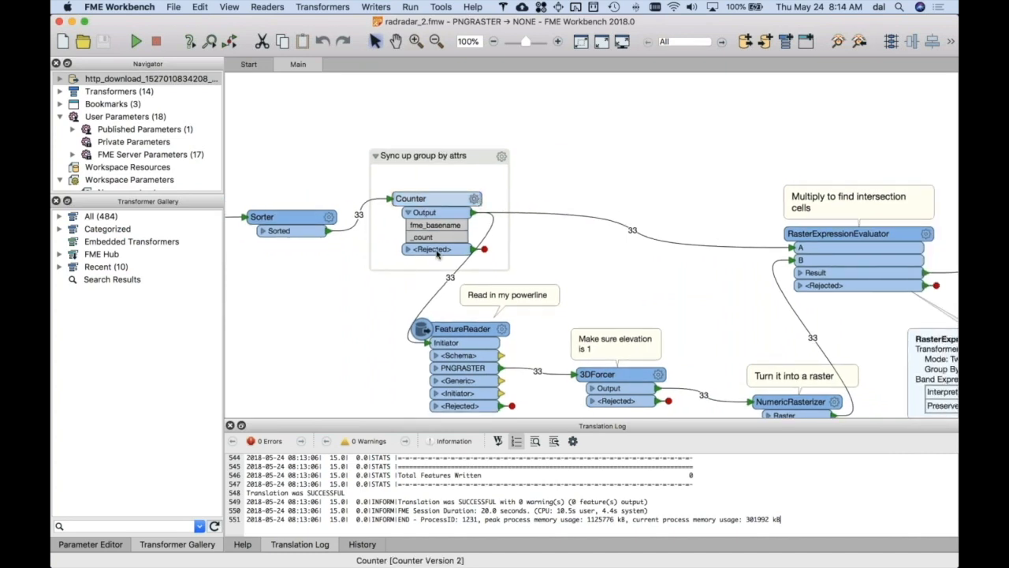
scroll(432, 243, "left", 1)
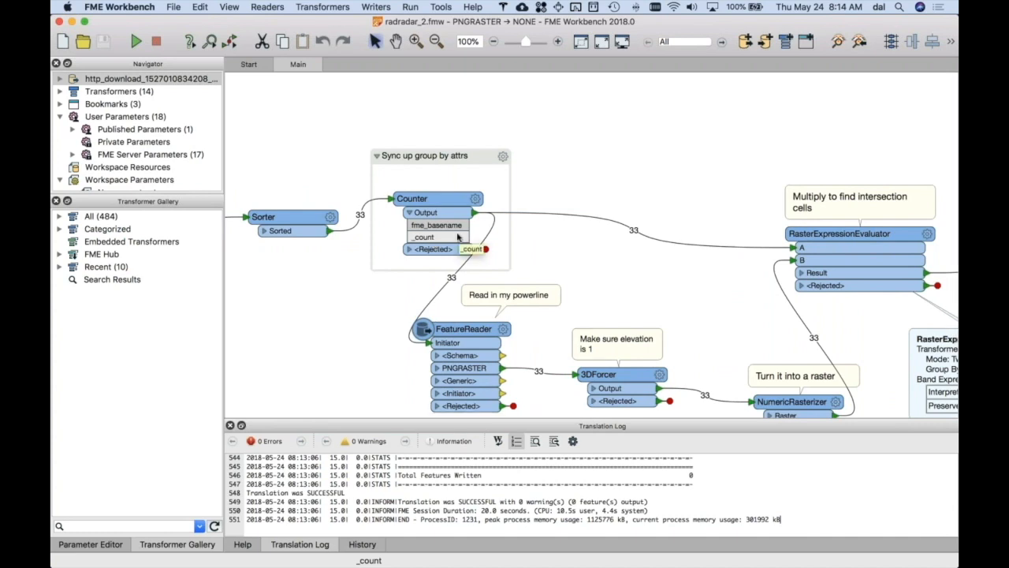
- Trace the Counter's output connections to the RasterExpressionEvaluator and to the FeatureReader branch that reads the powerline
left_click(504, 214)
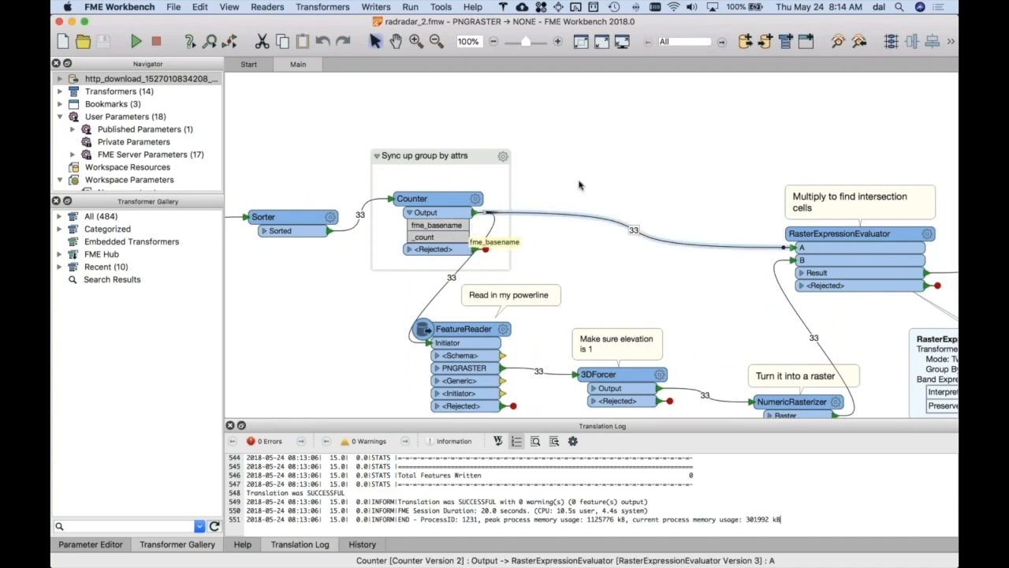
left_click(579, 184)
scroll(589, 182, "right", 5)
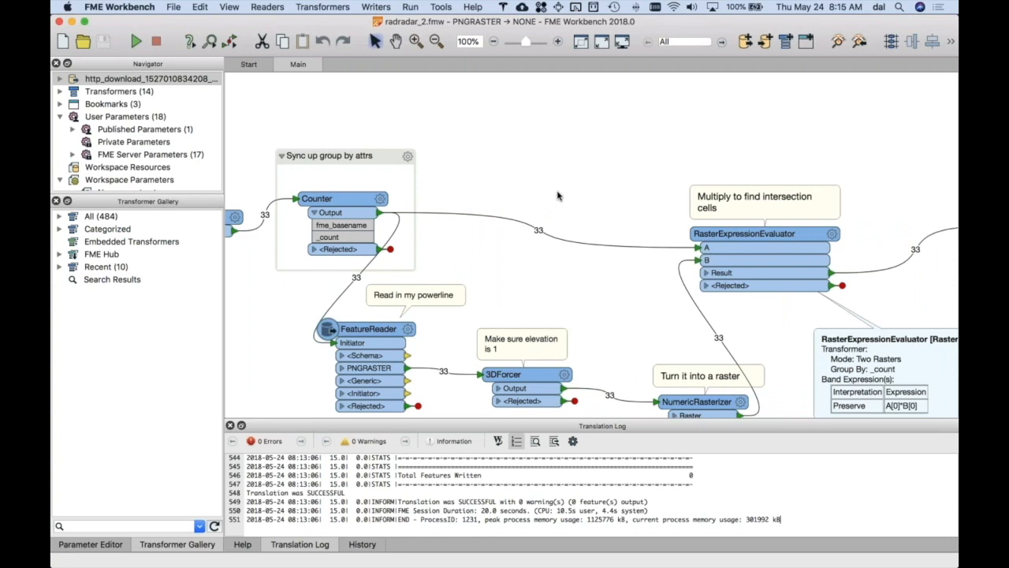
scroll(561, 196, "right", 2)
scroll(561, 195, "down", 1)
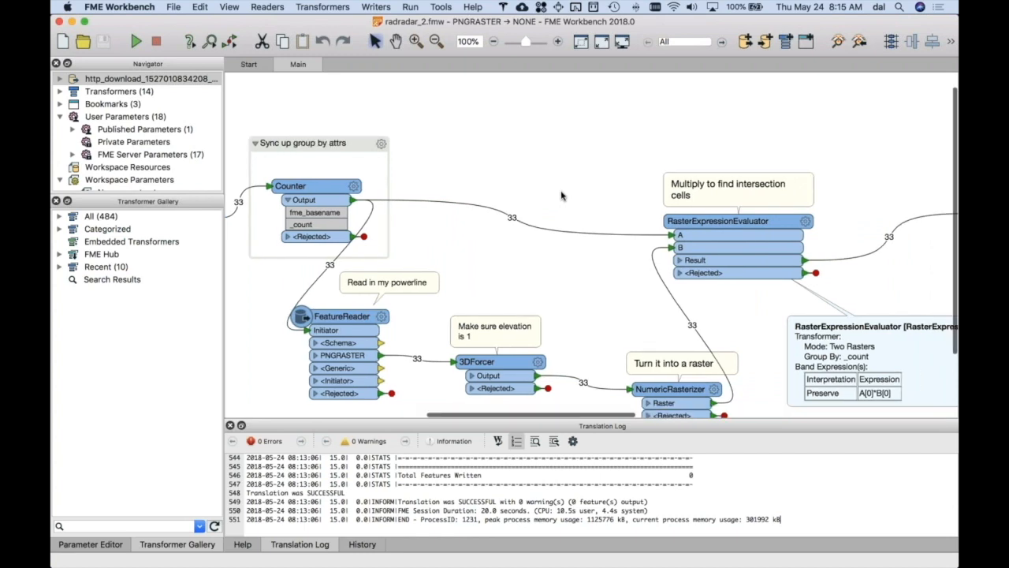
scroll(561, 196, "down", 3)
scroll(561, 195, "right", 3)
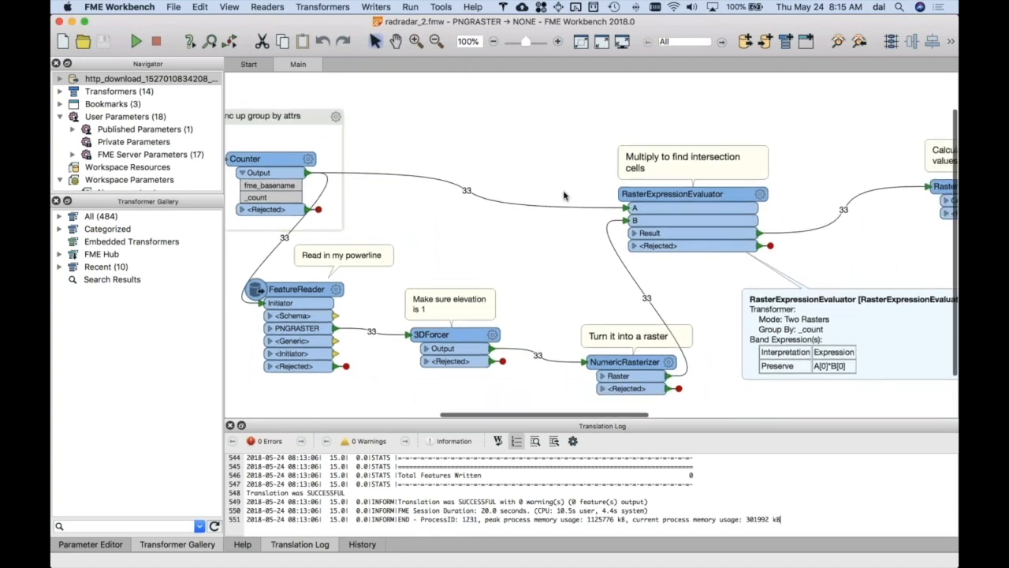
scroll(565, 196, "left", 4)
scroll(565, 196, "right", 2)
scroll(564, 195, "down", 1)
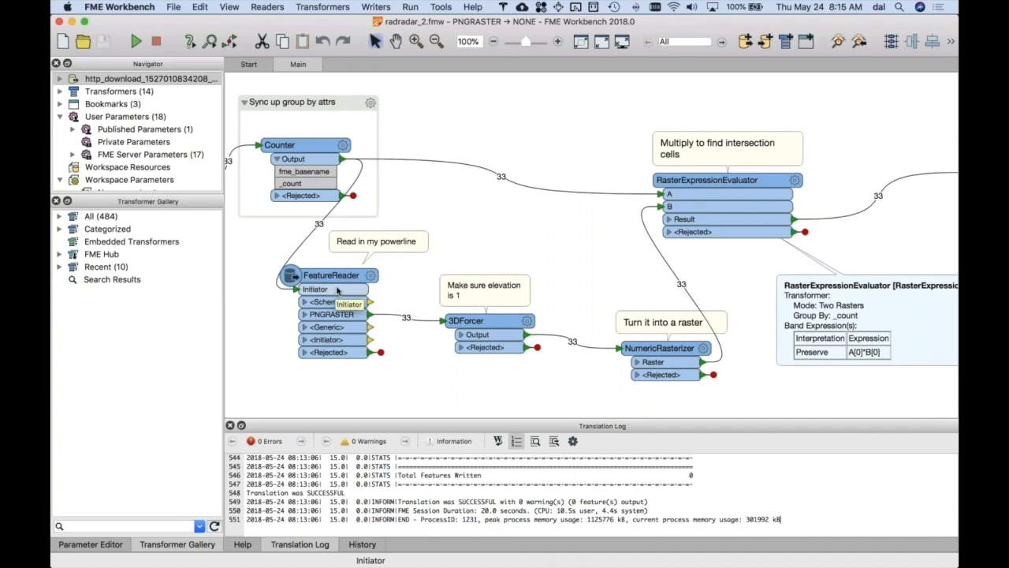
- Review the FeatureReader's format, dataset and attribute handling parameters, and close them without changes
scroll(336, 290, "right", 2)
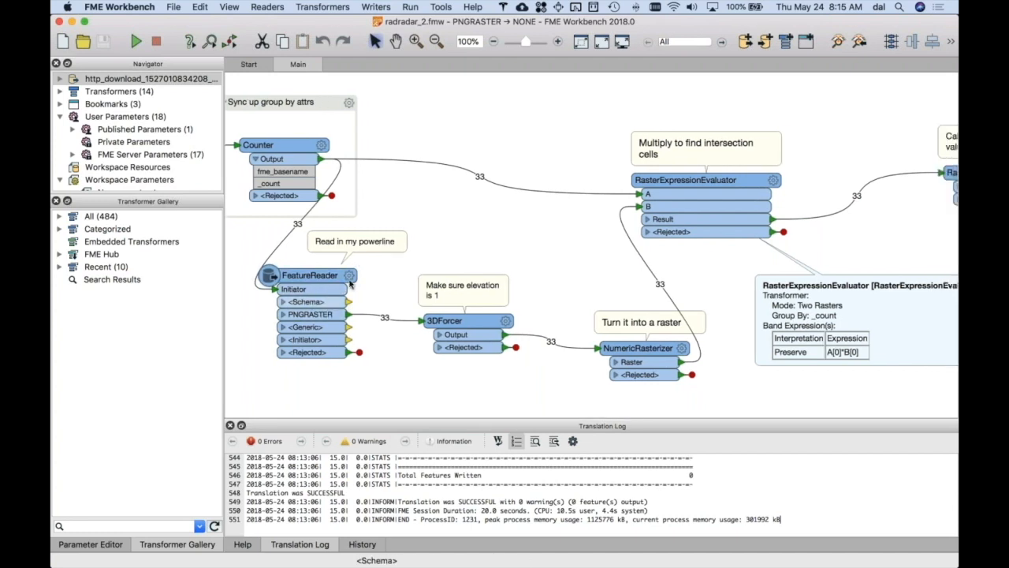
left_click(351, 286)
left_click(349, 275)
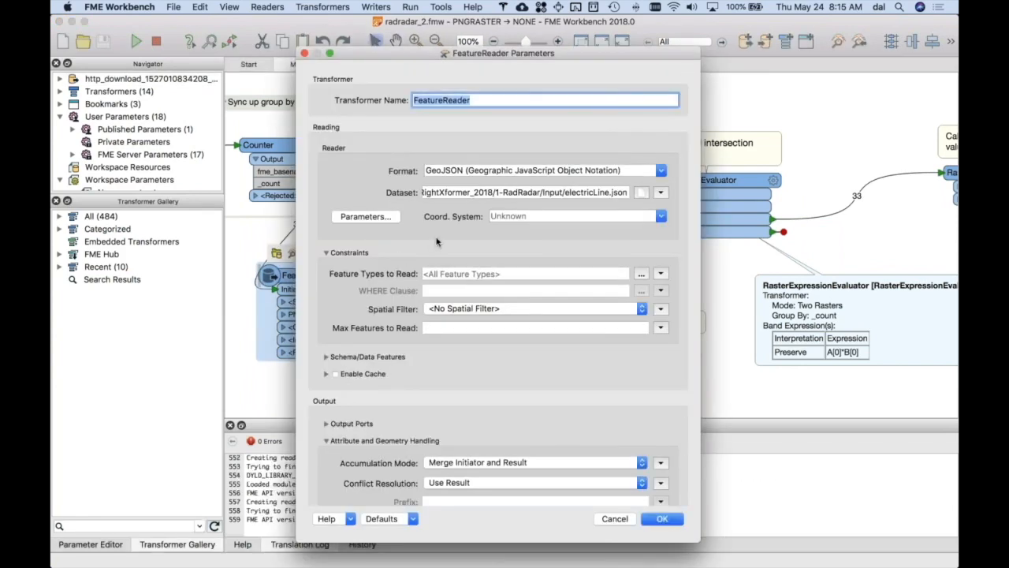
left_click(615, 519)
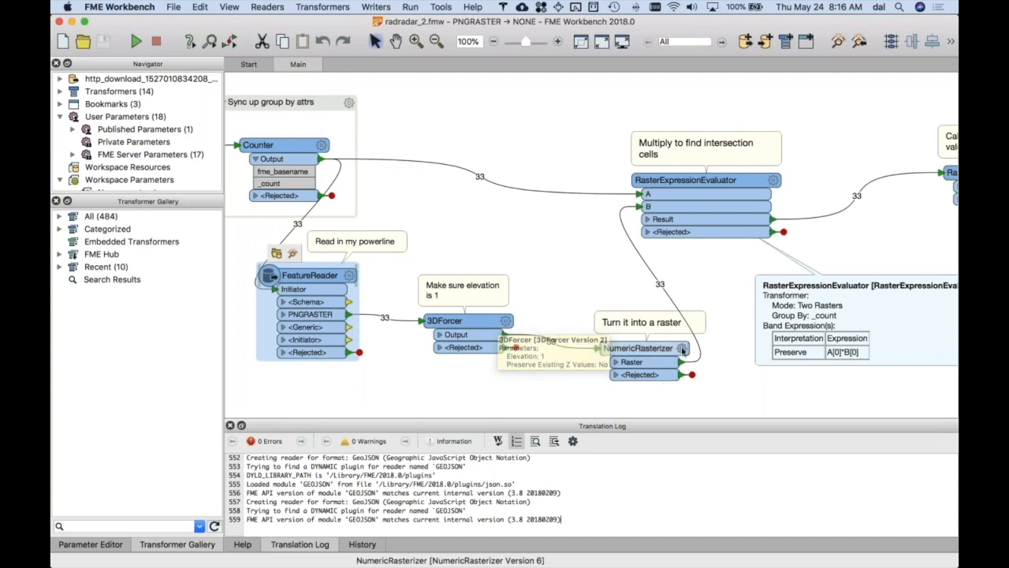
- Review the NumericRasterizer's group-by, raster size, background and ground extents parameters, and close them without changes
mouse_move(683, 350)
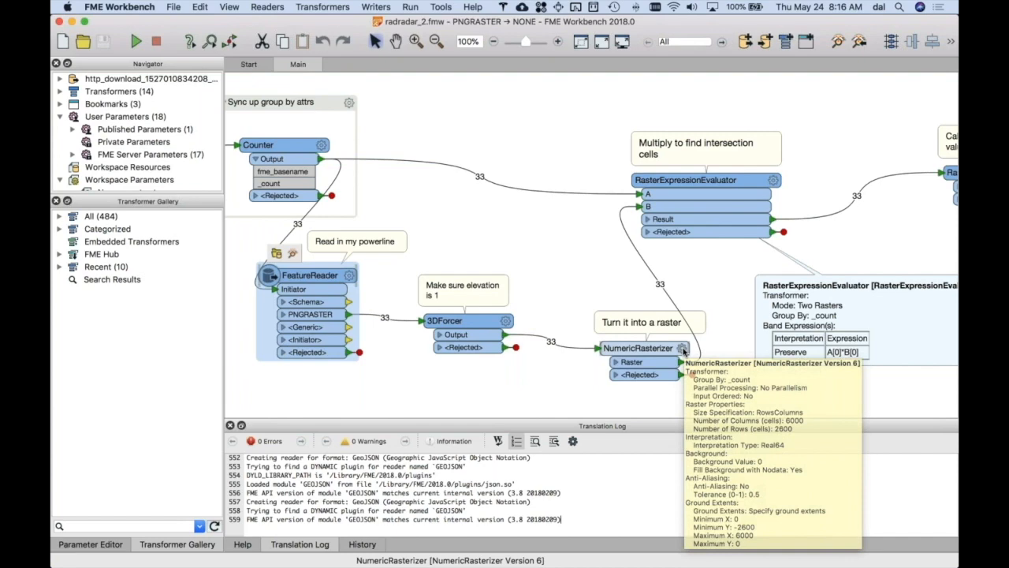
left_click(683, 350)
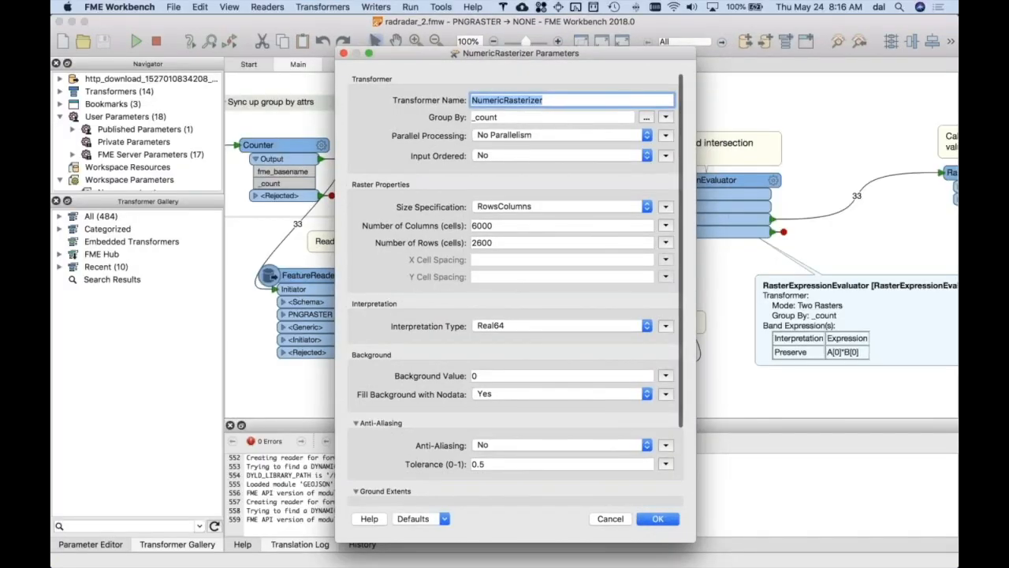
left_click(474, 361)
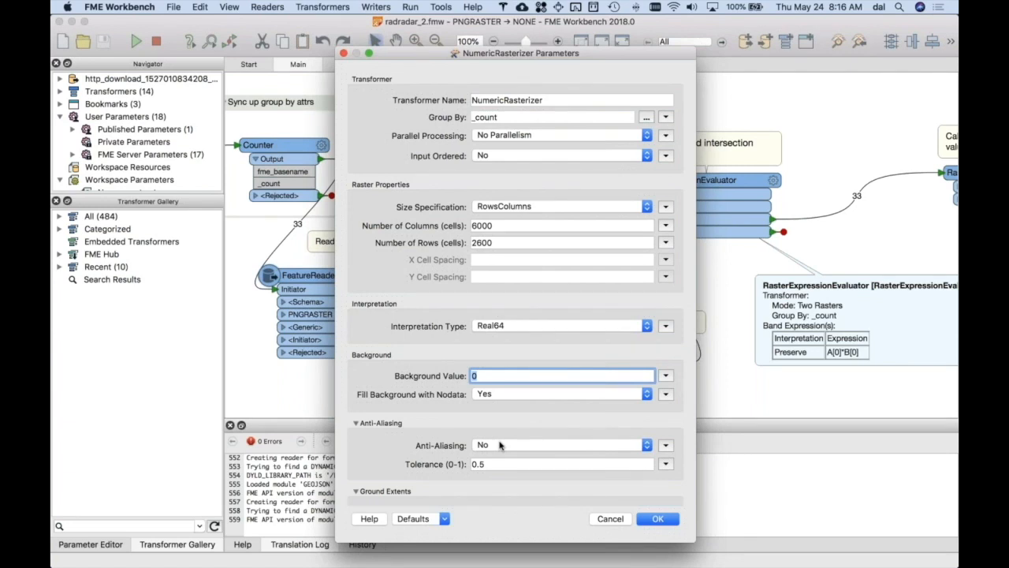
left_click(376, 441)
scroll(470, 394, "down", 1)
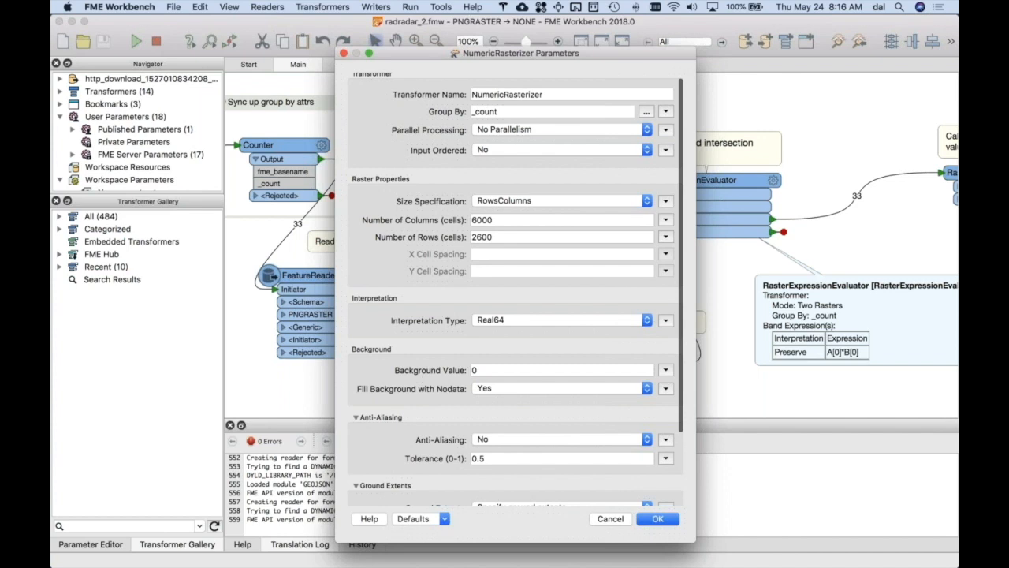
scroll(516, 290, "down", 5)
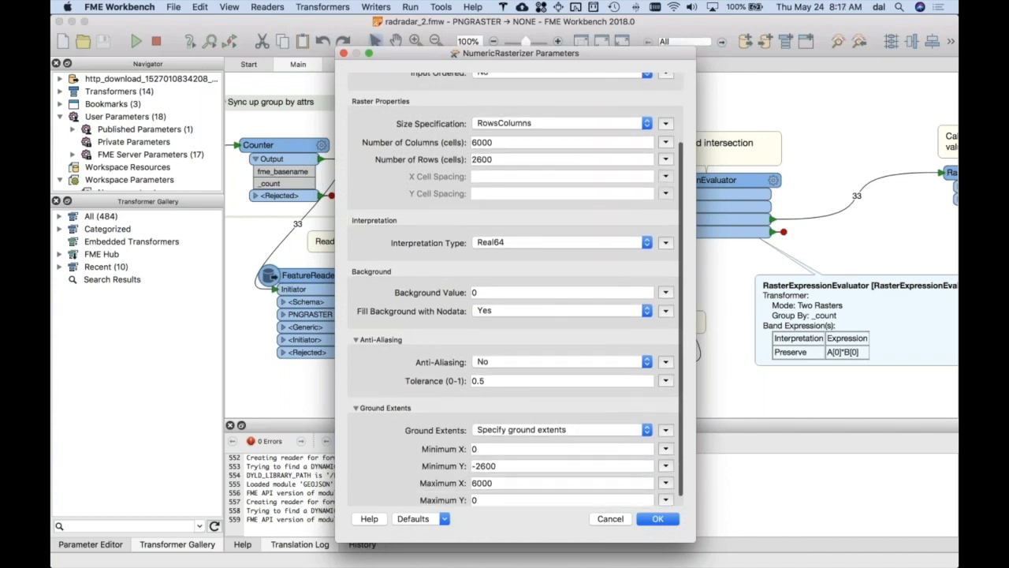
scroll(516, 288, "down", 1)
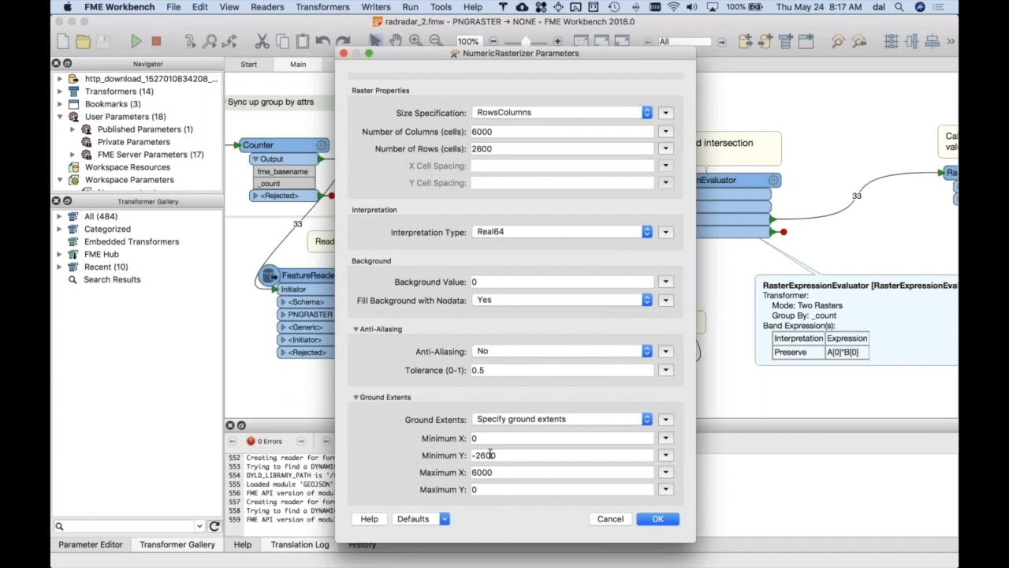
left_click(608, 520)
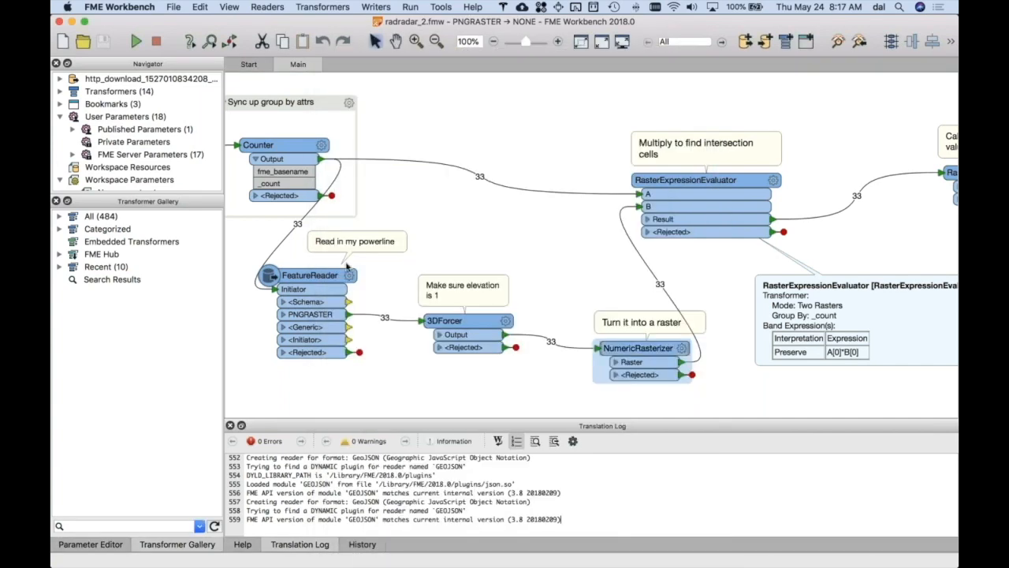
- Inspect the PNGRASTER source data in FME Data Inspector and check the radar raster's extents, resolution and band properties
scroll(346, 265, "left", 10)
left_click(357, 182)
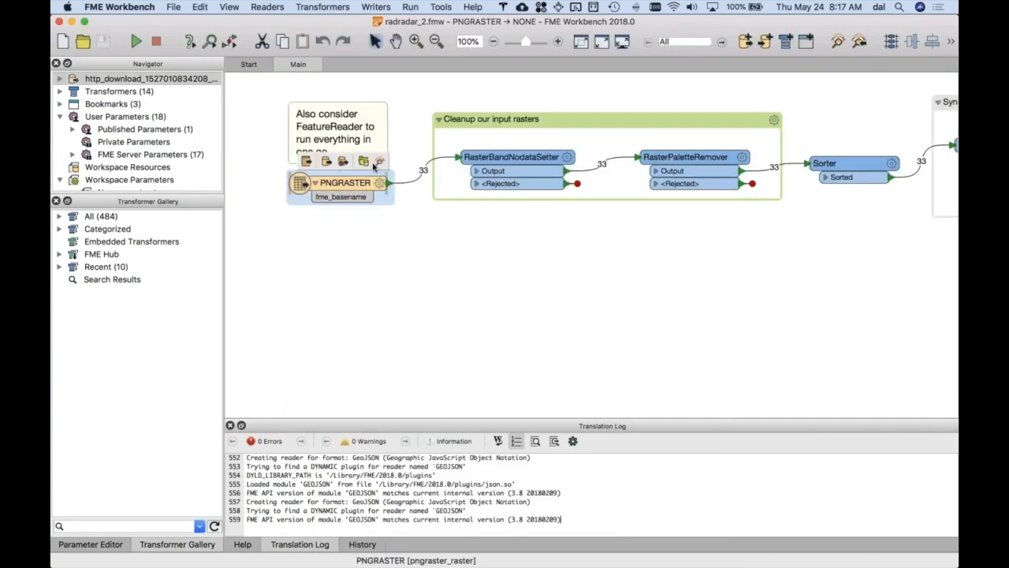
left_click(379, 161)
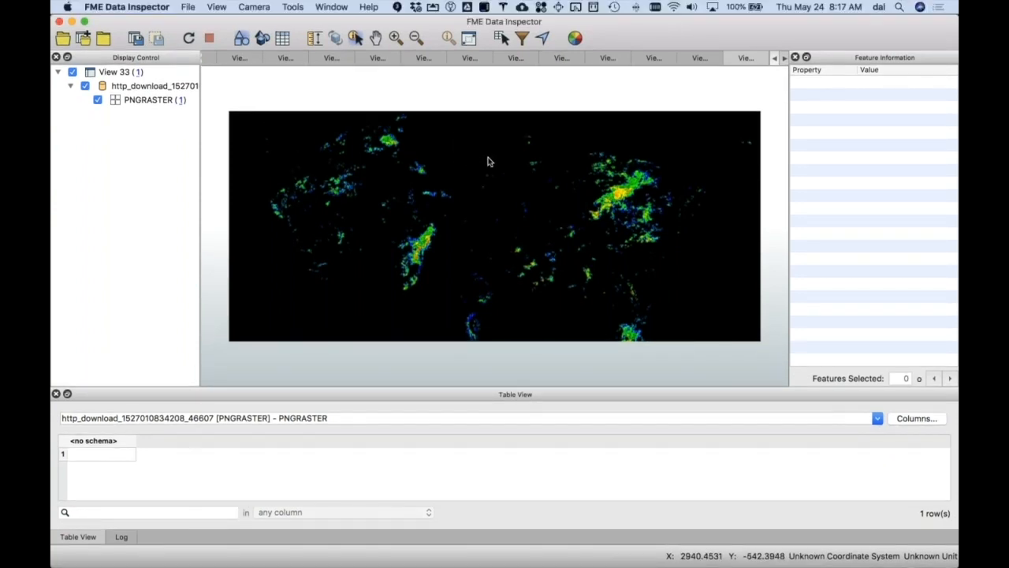
left_click(487, 147)
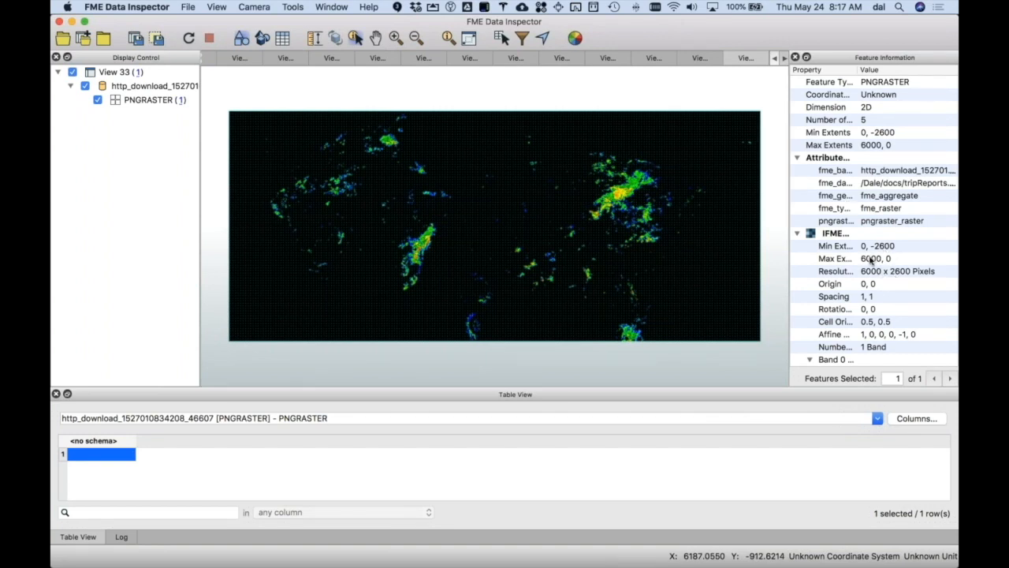
scroll(876, 266, "down", 3)
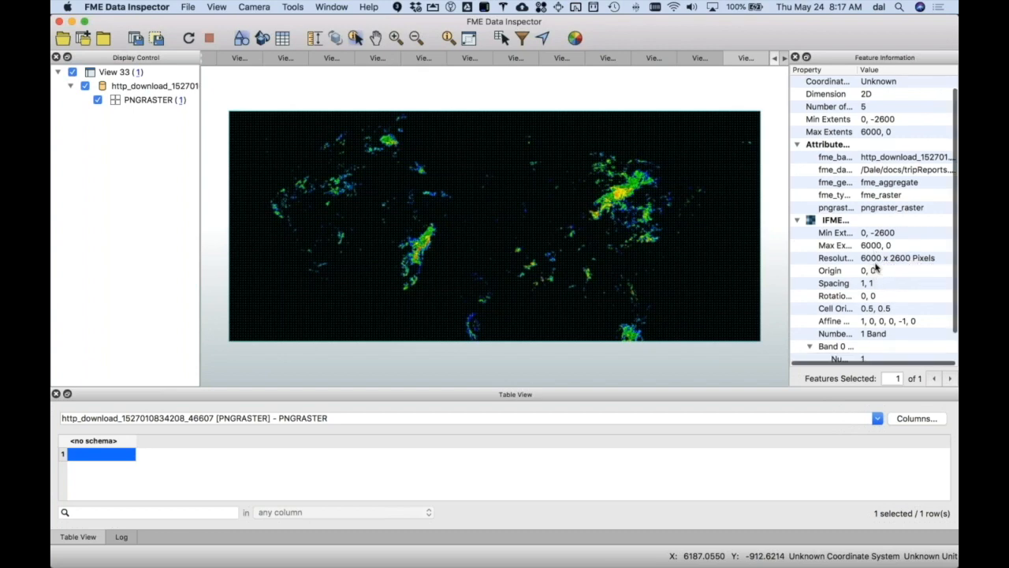
scroll(875, 268, "up", 3)
scroll(875, 268, "down", 4)
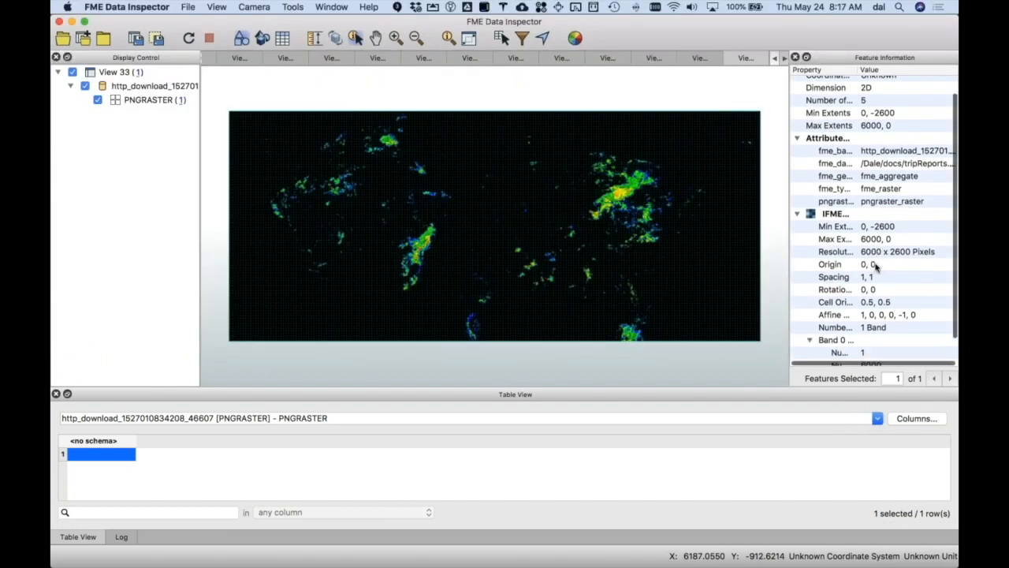
- Return to FME Workbench, recheck the NumericRasterizer's row, column and background settings against the radar raster, and close them without changes
key("super+Tab")
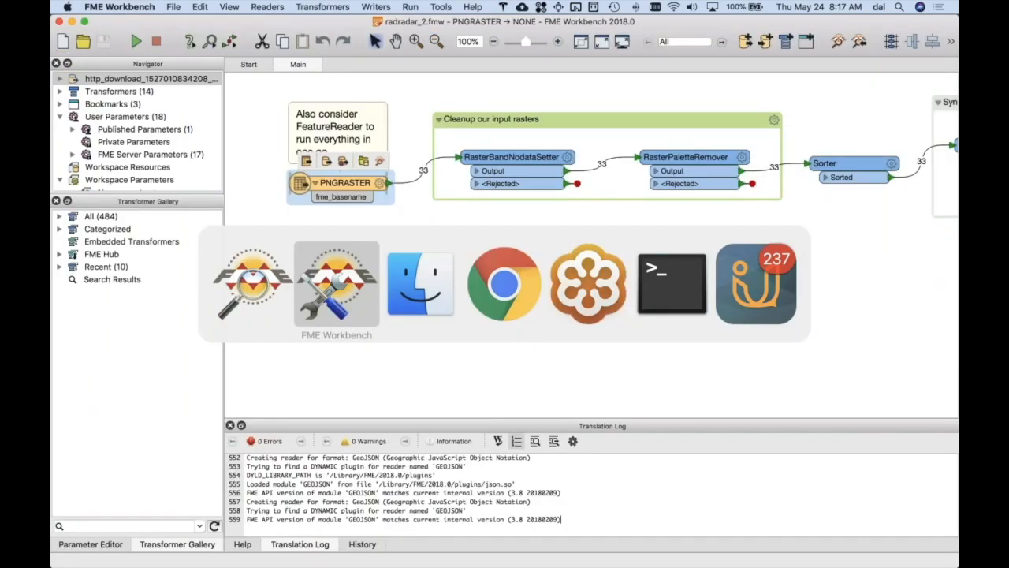
scroll(832, 271, "right", 10)
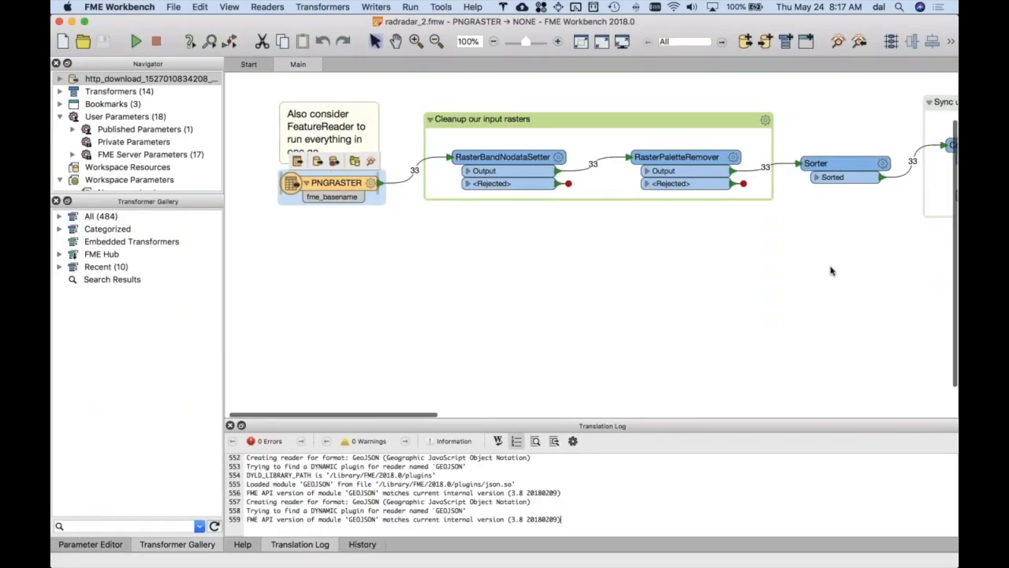
scroll(831, 272, "left", 8)
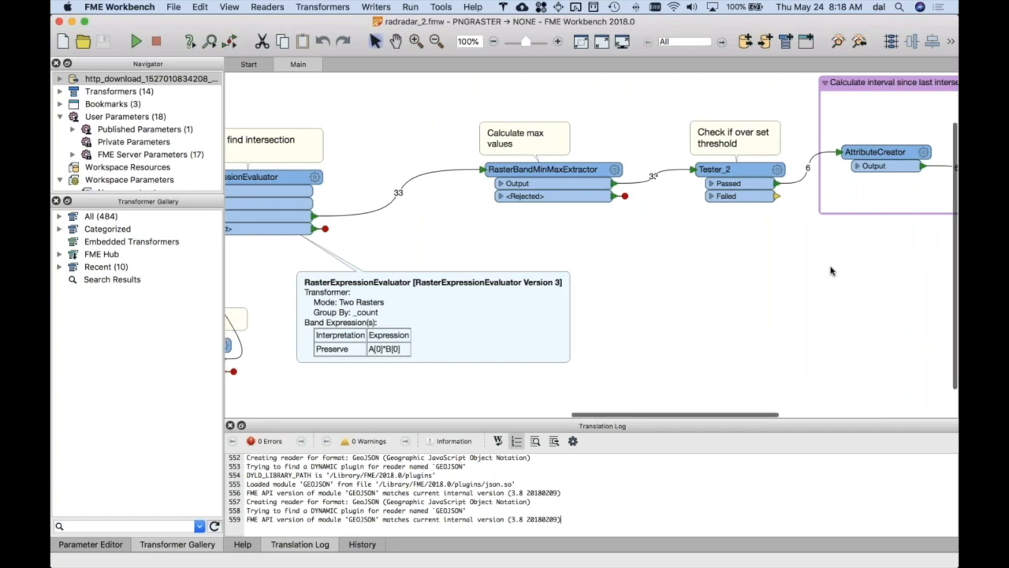
scroll(831, 272, "left", 8)
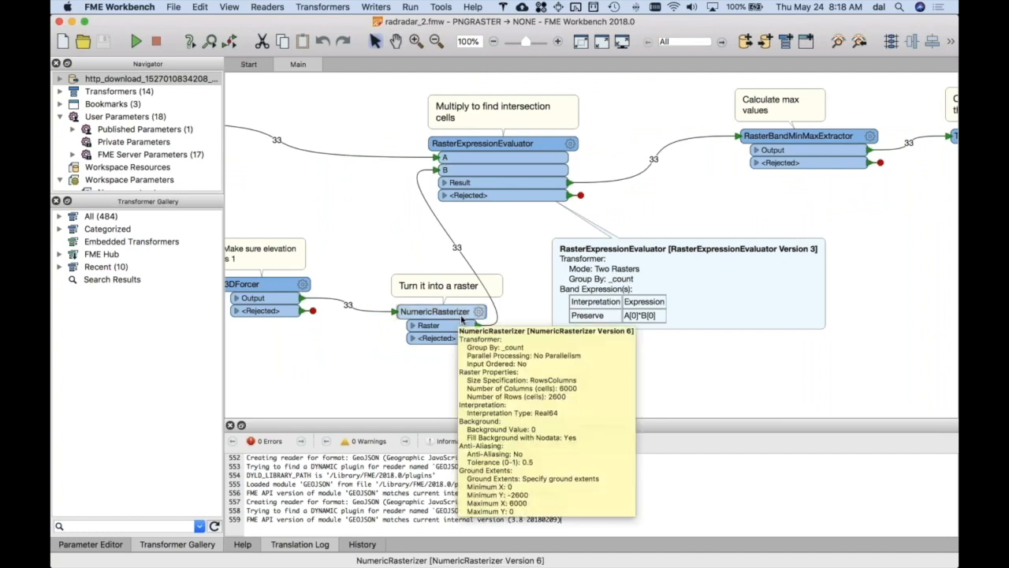
left_click(479, 313)
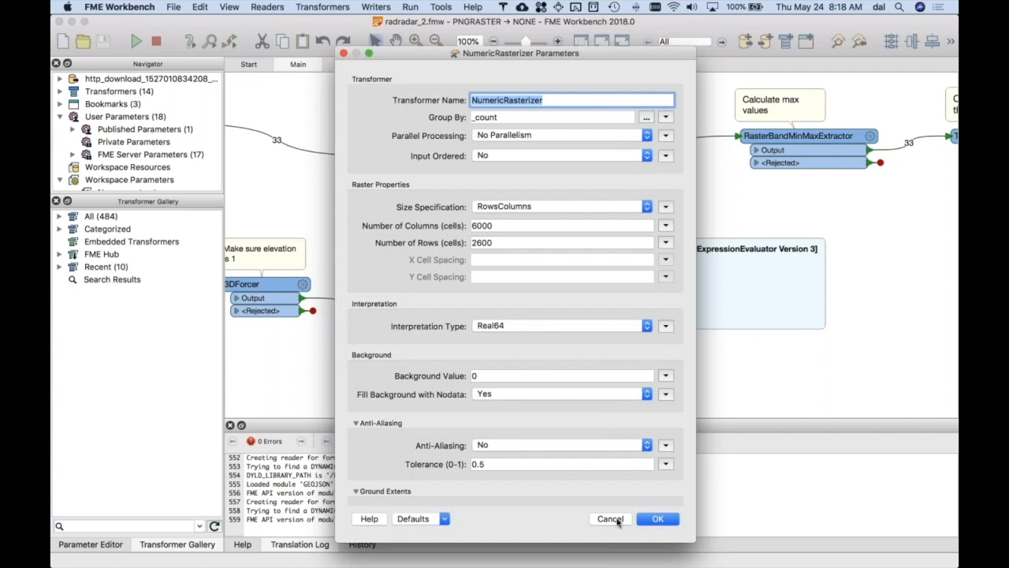
left_click(620, 521)
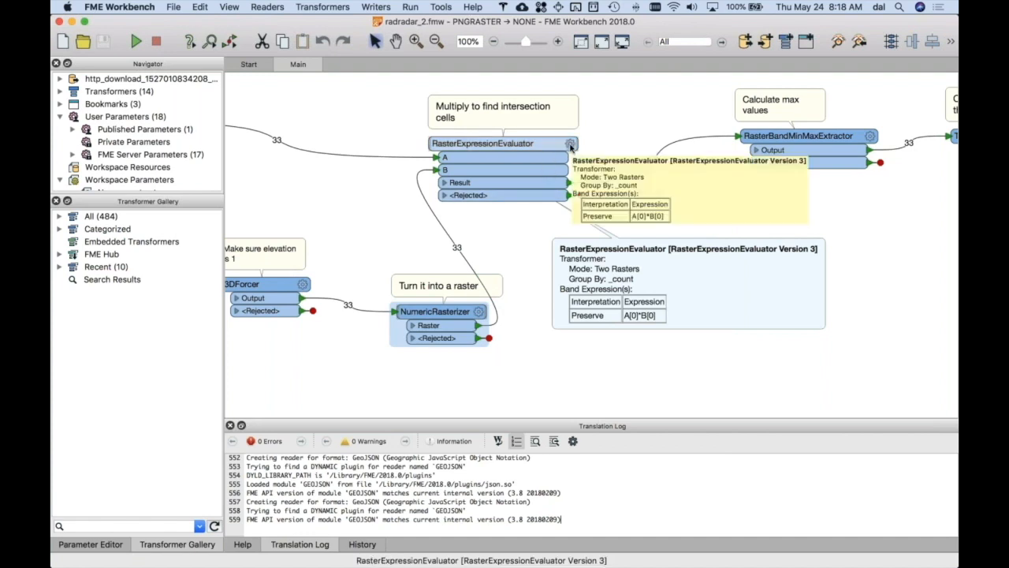
- Review the RasterExpressionEvaluator's mode, group-by attribute and band expression, and close its parameters without changes
left_click(570, 145)
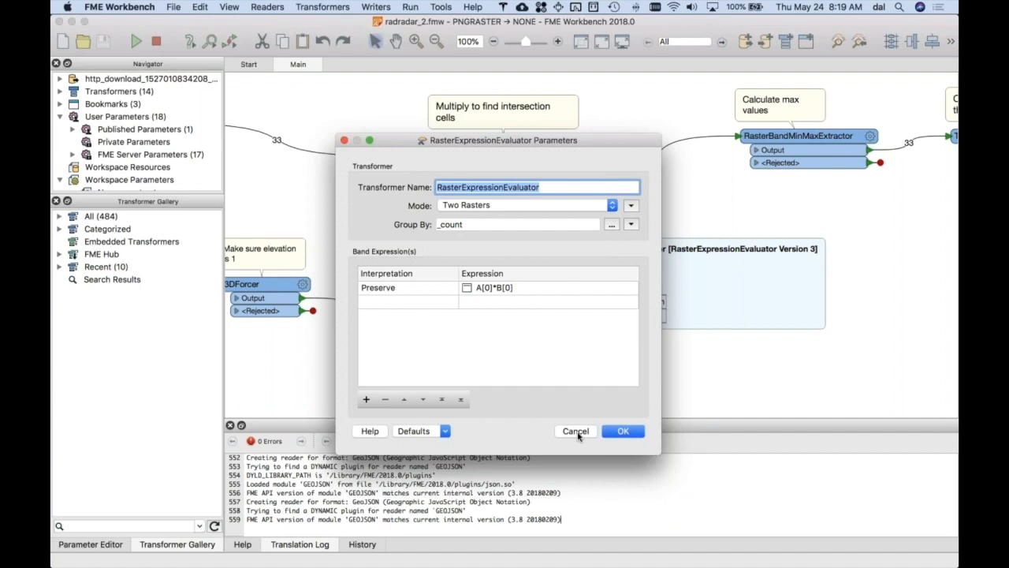
left_click(576, 432)
left_click(576, 431)
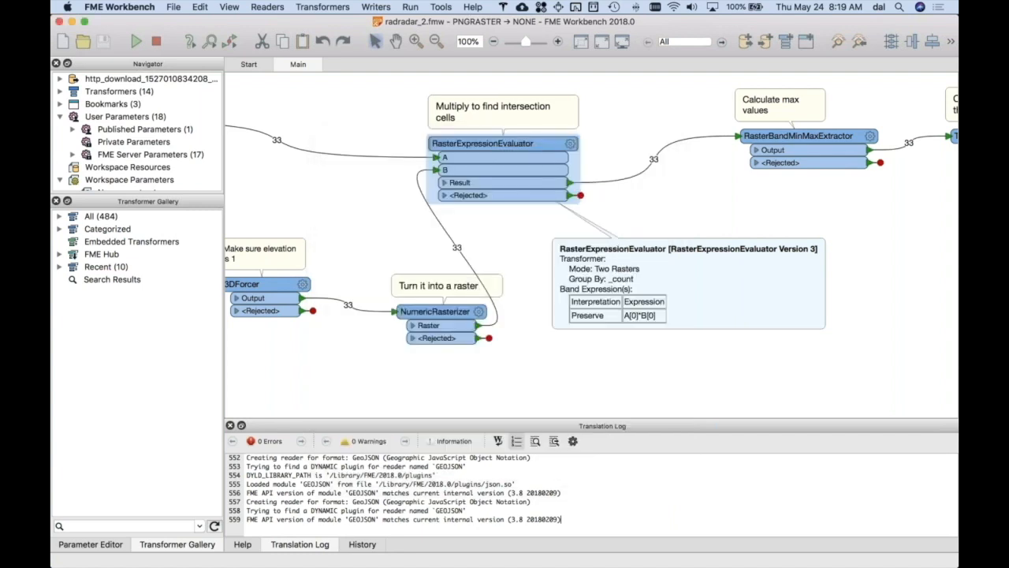
- Check the parameters of the RasterBandMinMaxExtractor under "Calculate max values", and close them without changes
scroll(654, 364, "right", 3)
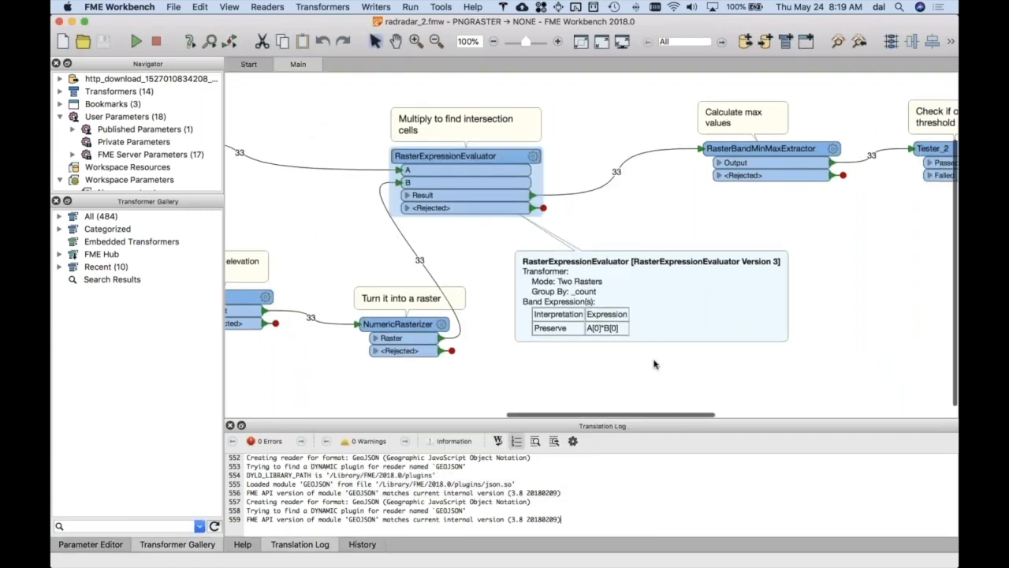
scroll(653, 363, "right", 10)
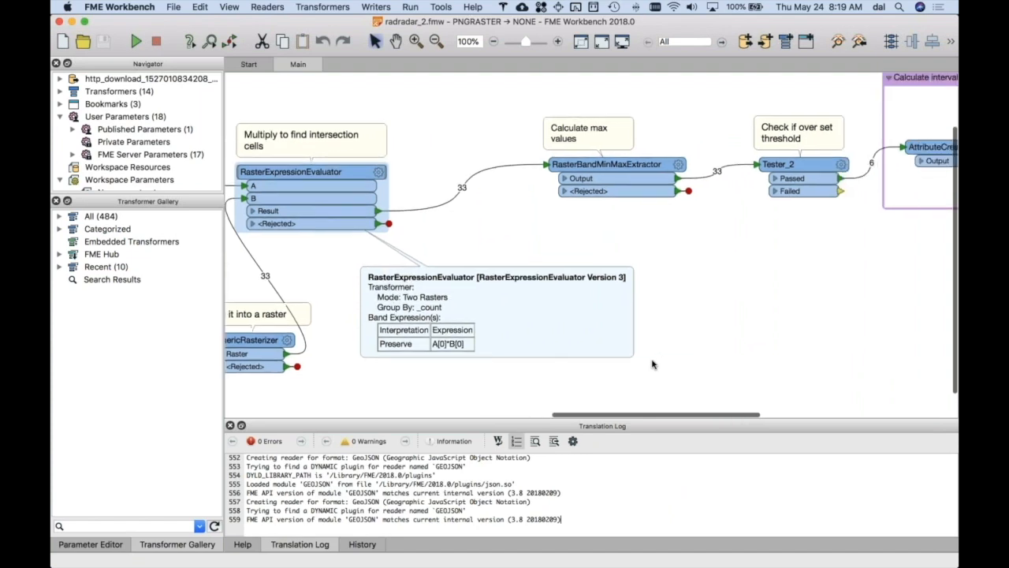
scroll(653, 364, "right", 6)
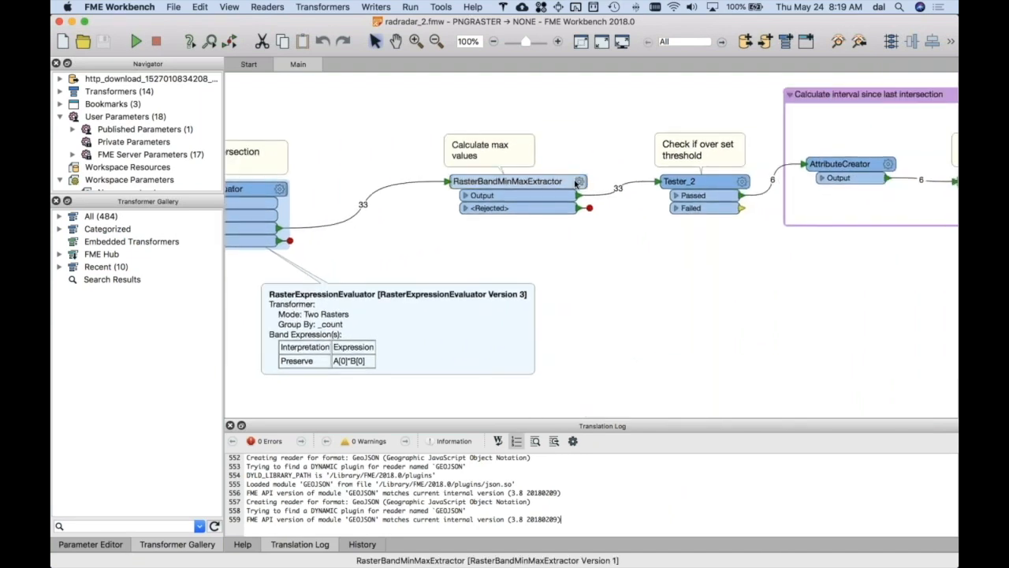
left_click(579, 183)
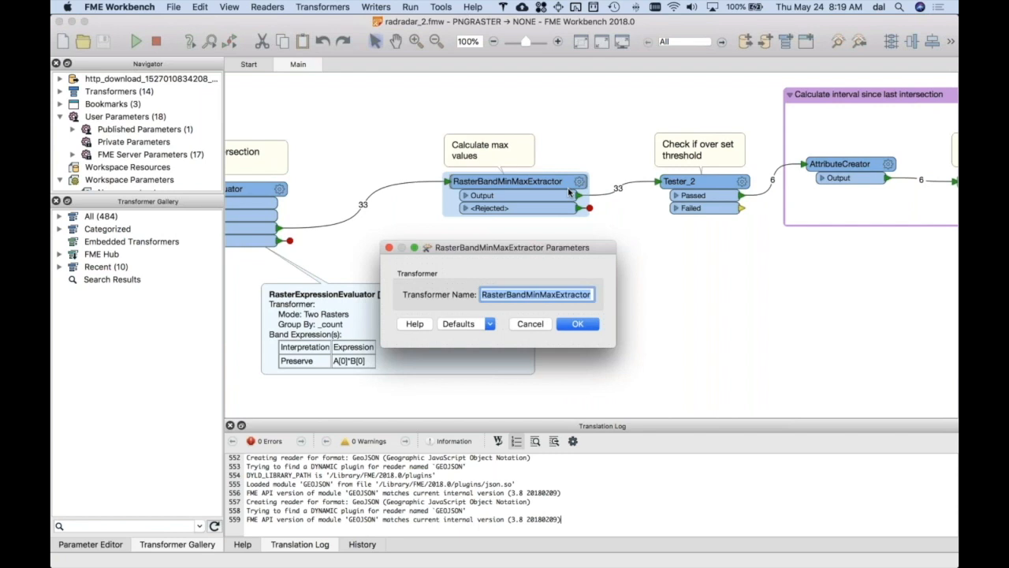
left_click(533, 324)
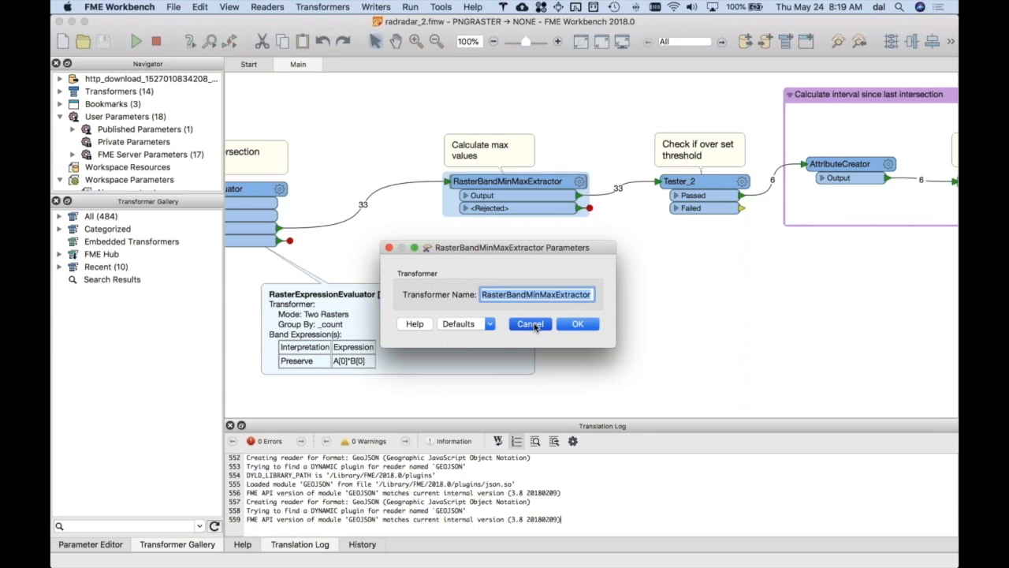
left_click(533, 324)
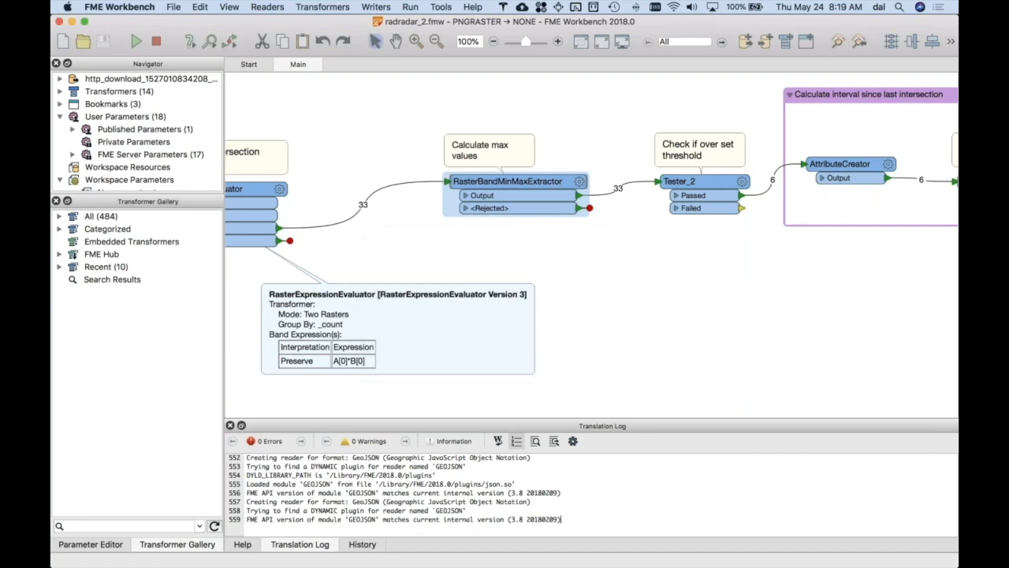
- Review the test clause of Tester_2 under "Check if over set threshold", and close its parameters without changes
left_click(741, 183)
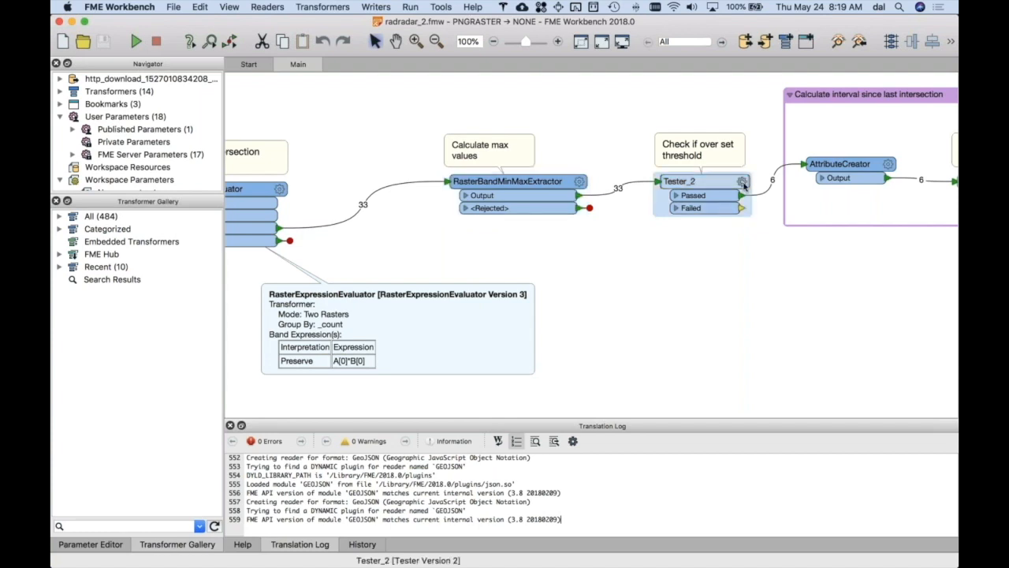
left_click(742, 183)
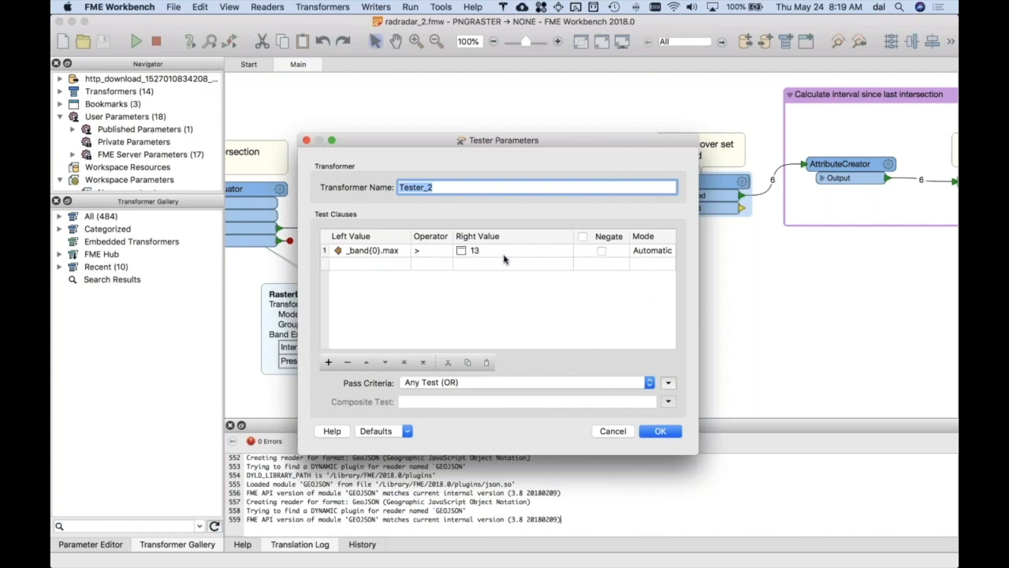
left_click(618, 432)
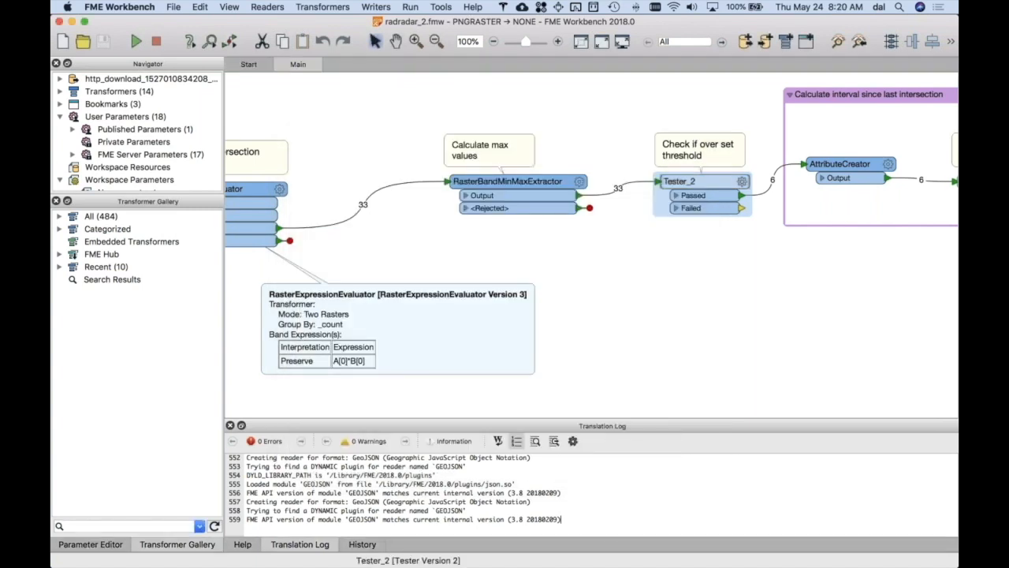
- Examine the AttributeCreator's adjacent feature settings and its lastHit and interval expressions, and close its parameters without changes
scroll(696, 363, "right", 10)
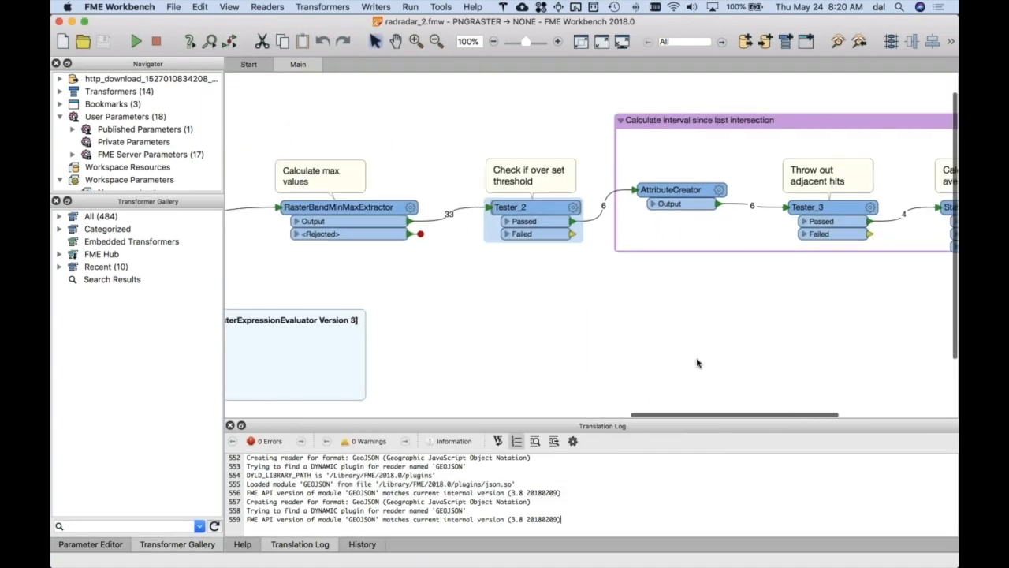
scroll(697, 363, "right", 2)
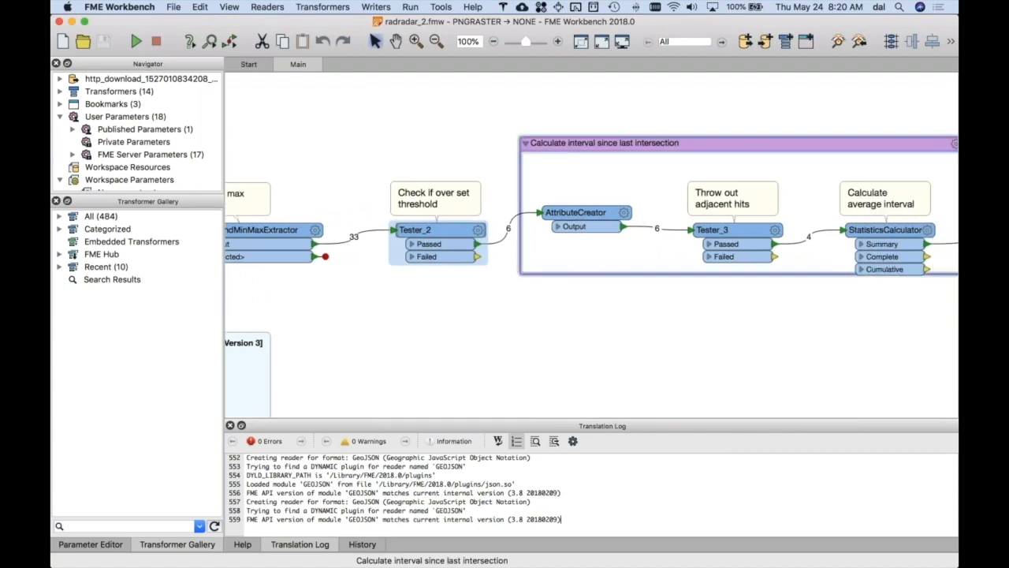
mouse_move(509, 232)
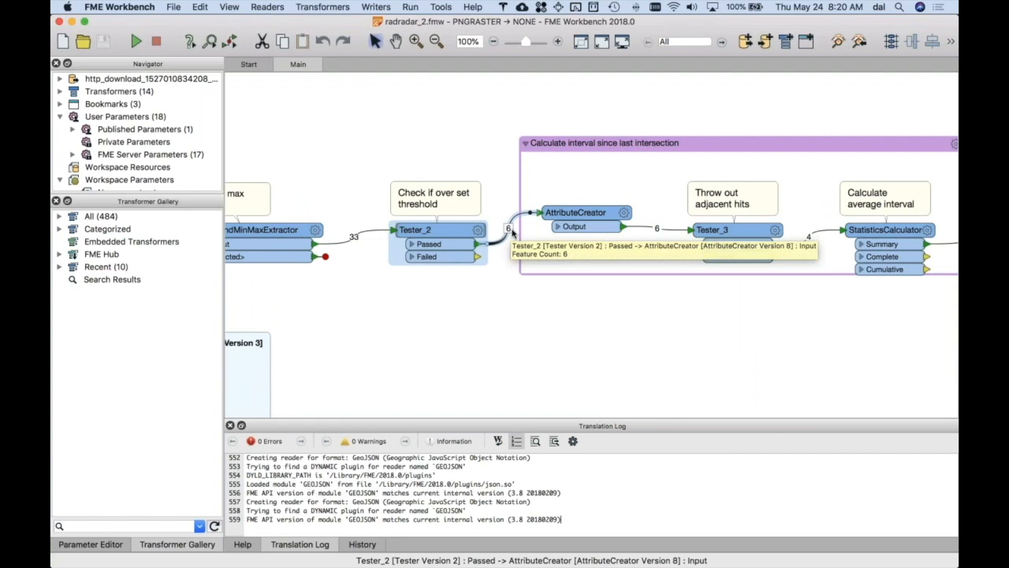
mouse_move(591, 219)
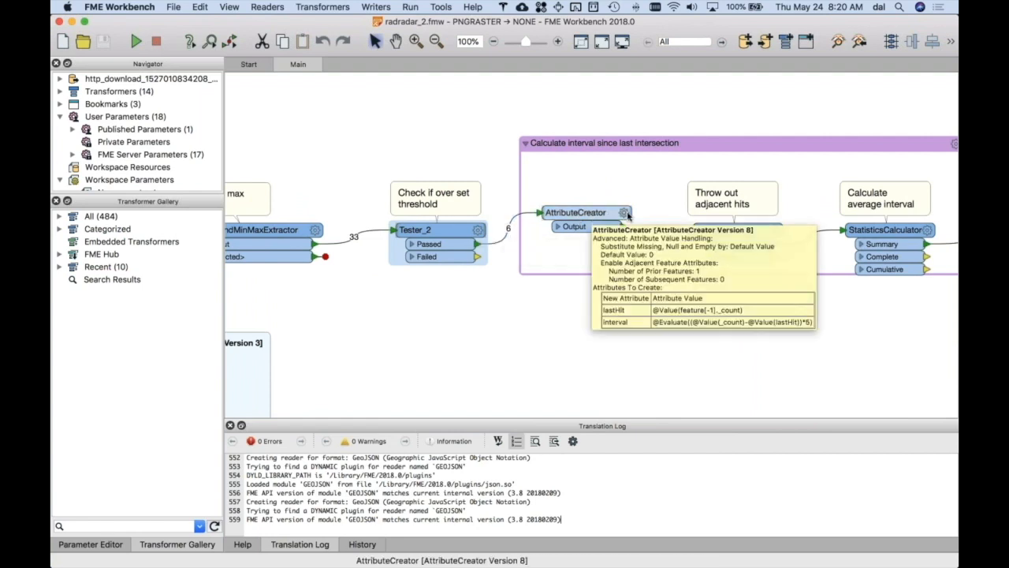
left_click(624, 213)
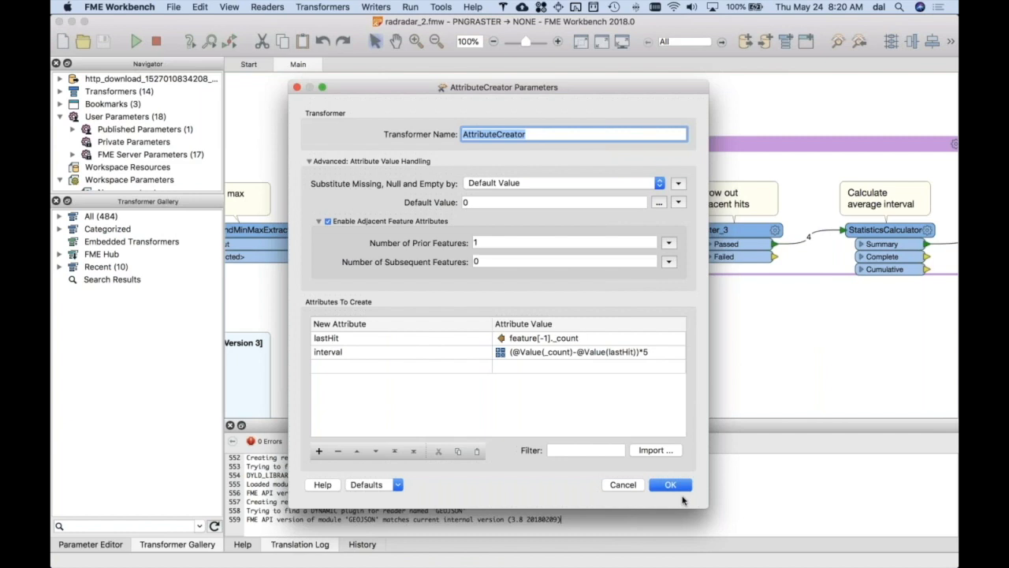
left_click(636, 488)
mouse_move(427, 229)
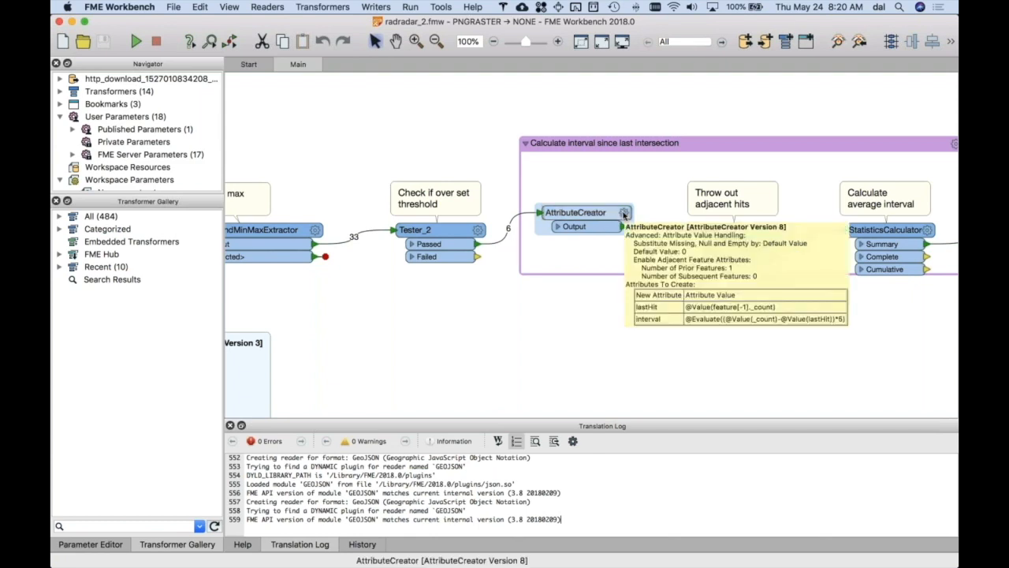
left_click(624, 214)
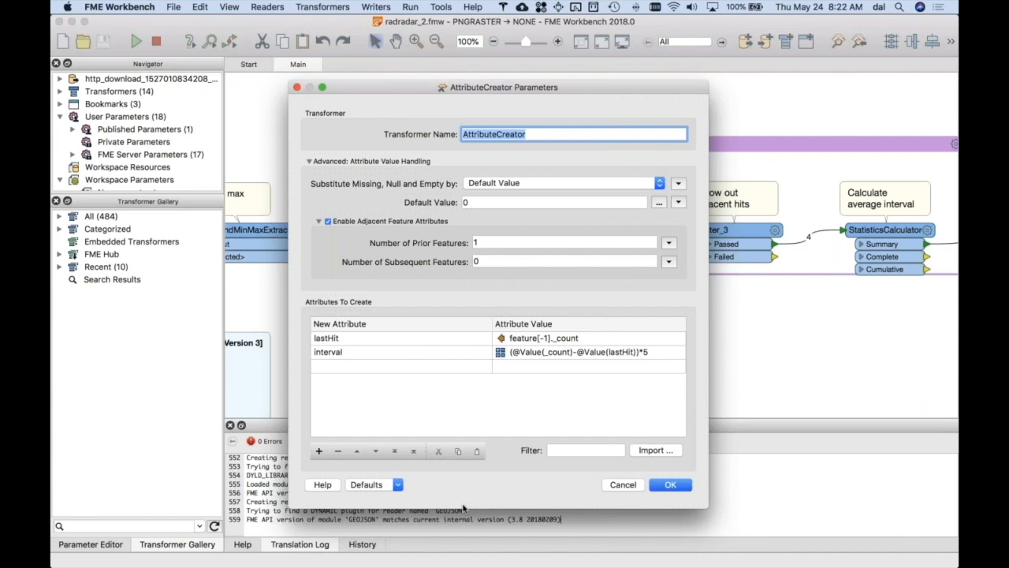
left_click(621, 484)
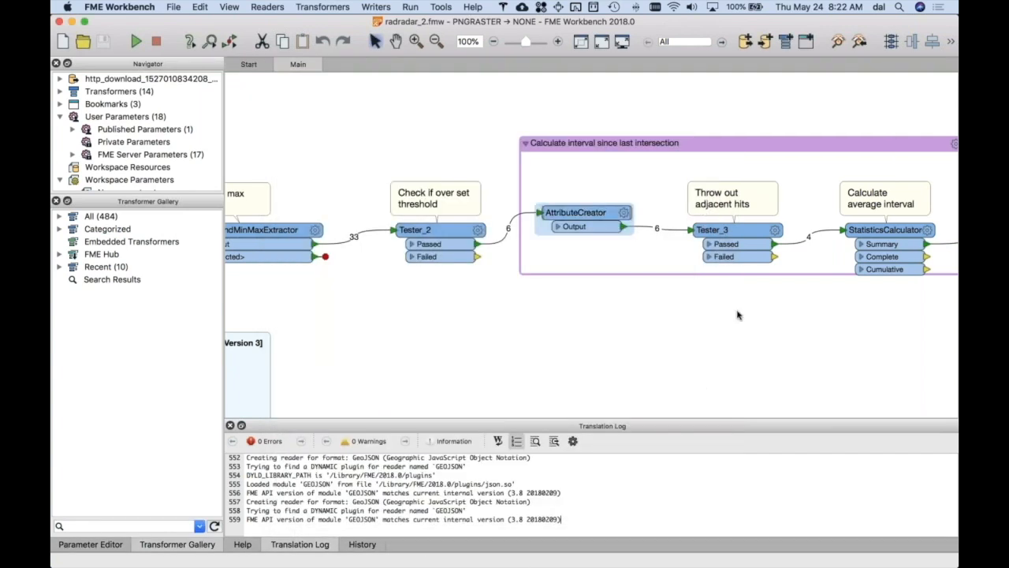
- Check the interval test clause of Tester_3 under "Throw out adjacent hits", and close its parameters without changes
left_click(775, 229)
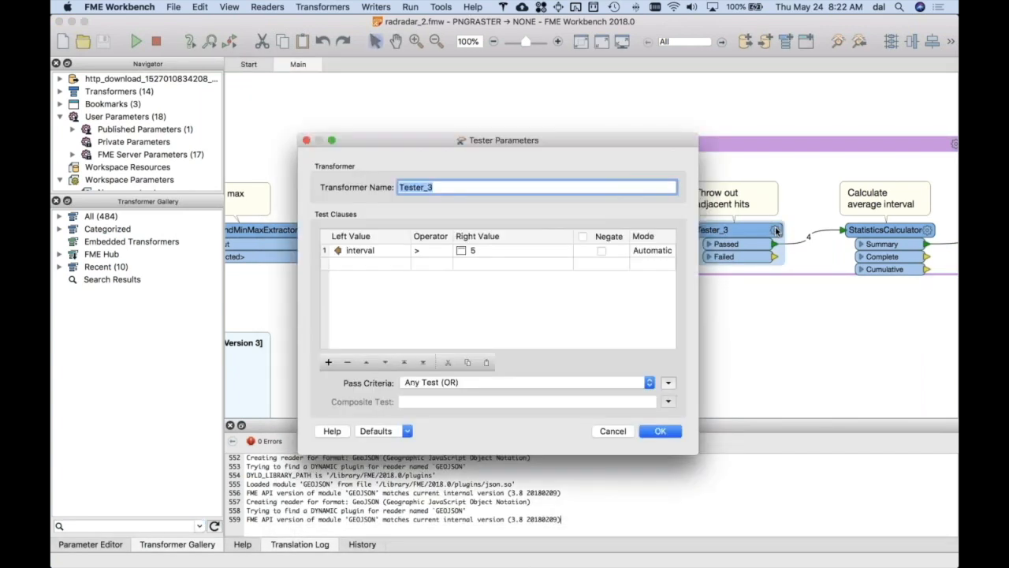
left_click(602, 433)
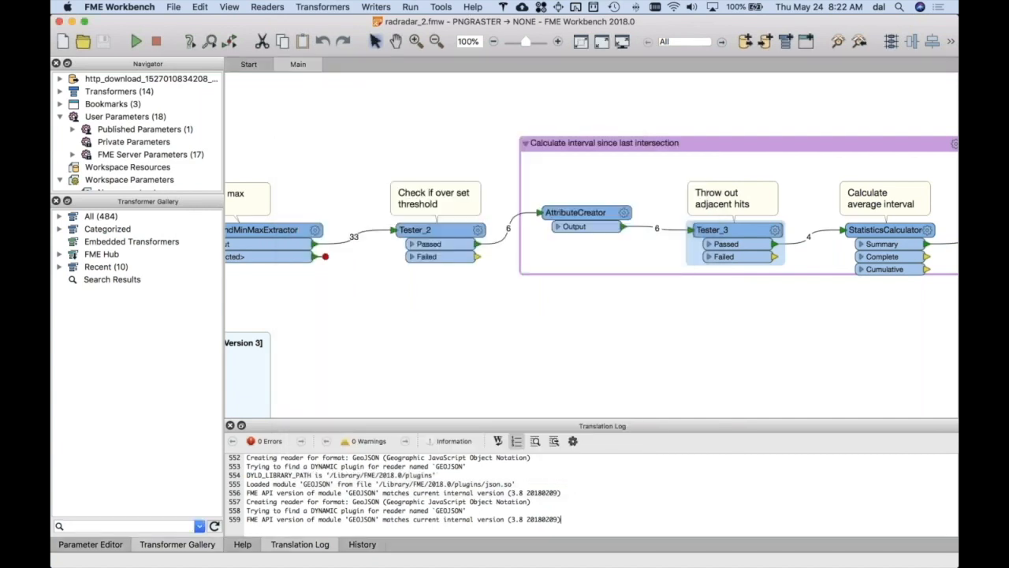
- Review the StatisticsCalculator's attribute to analyze and its calculated statistics, and close its parameters without changes
scroll(740, 229, "right", 5)
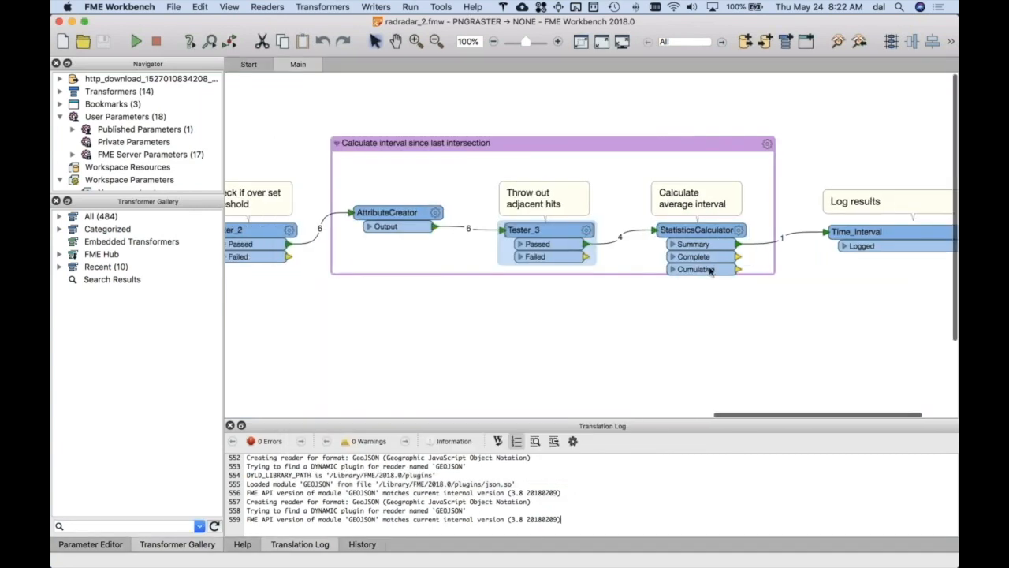
left_click(740, 229)
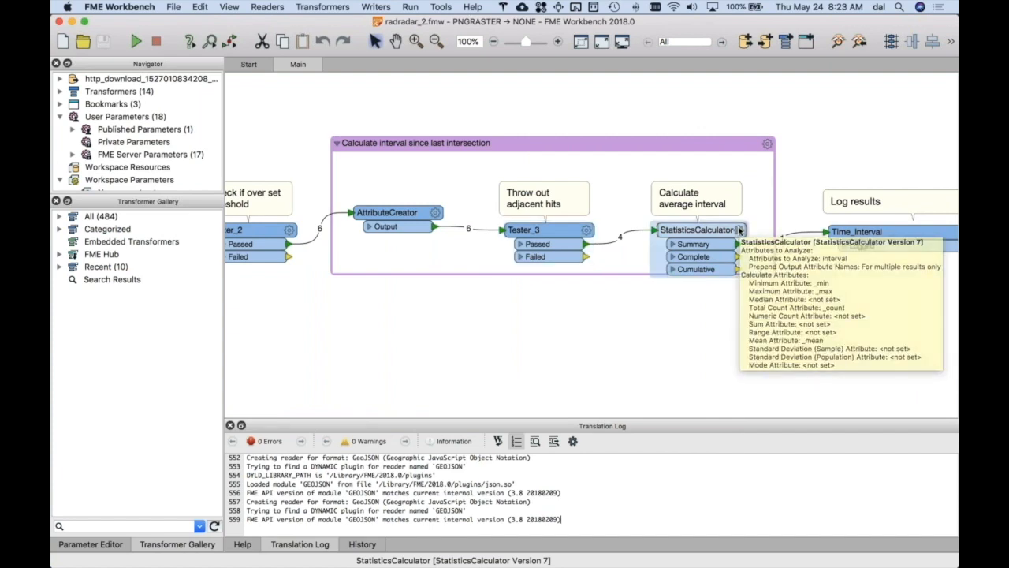
left_click(740, 230)
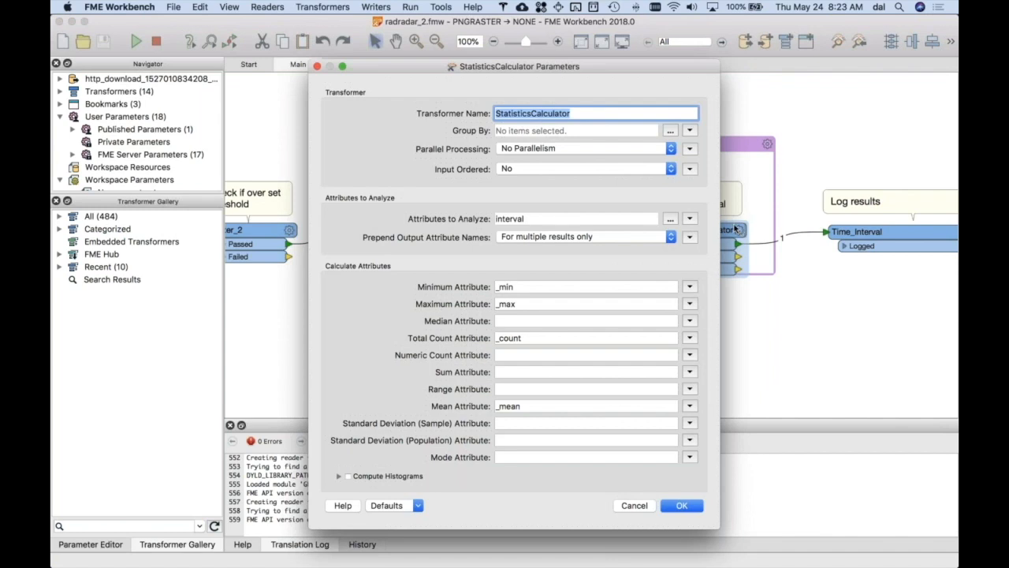
left_click(520, 221)
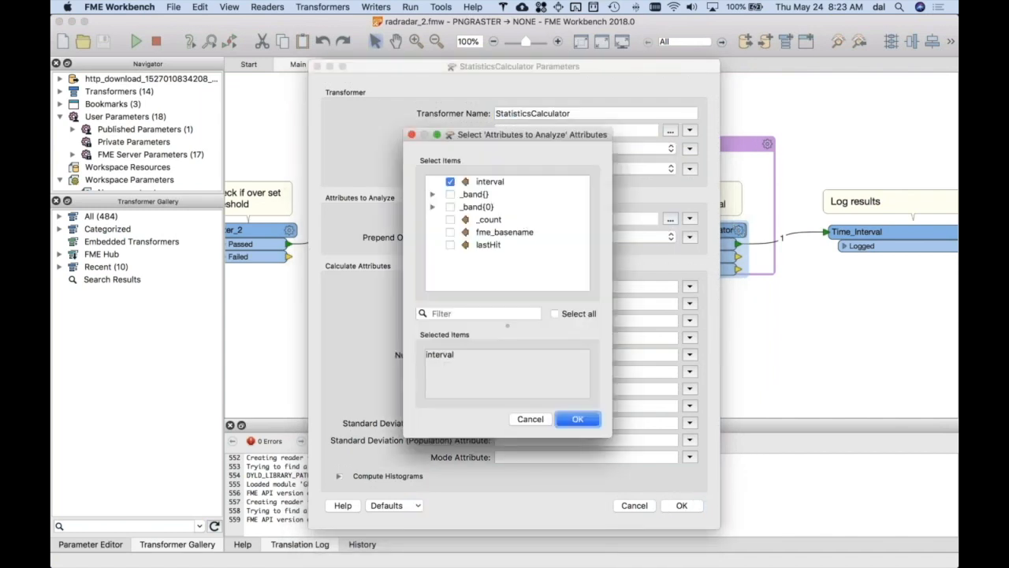
key("Return")
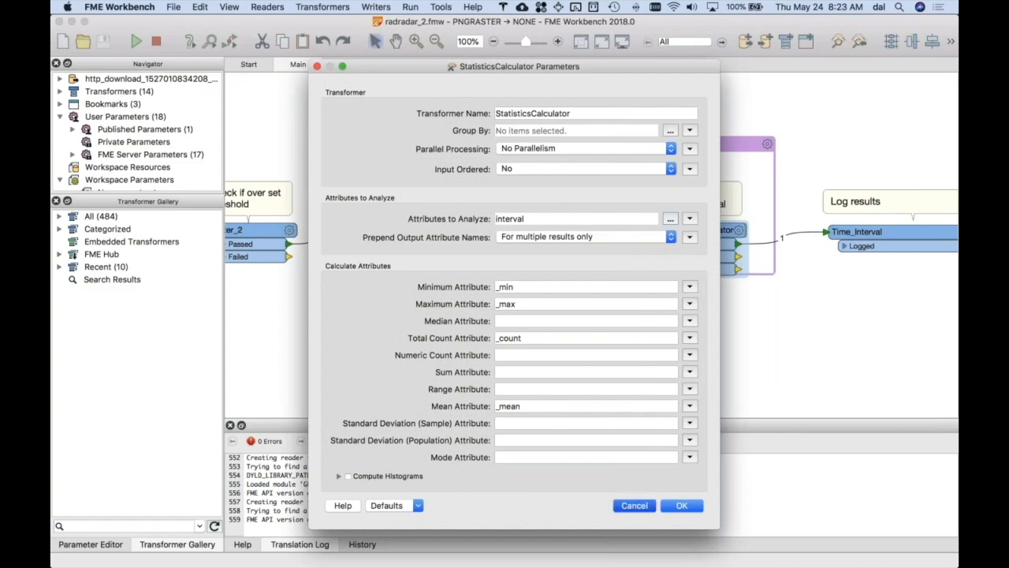
key("Return")
- Find the Time_Interval_LOGGED feature in the translation log and highlight its _max, _mean and _min lines
scroll(612, 509, "up", 9)
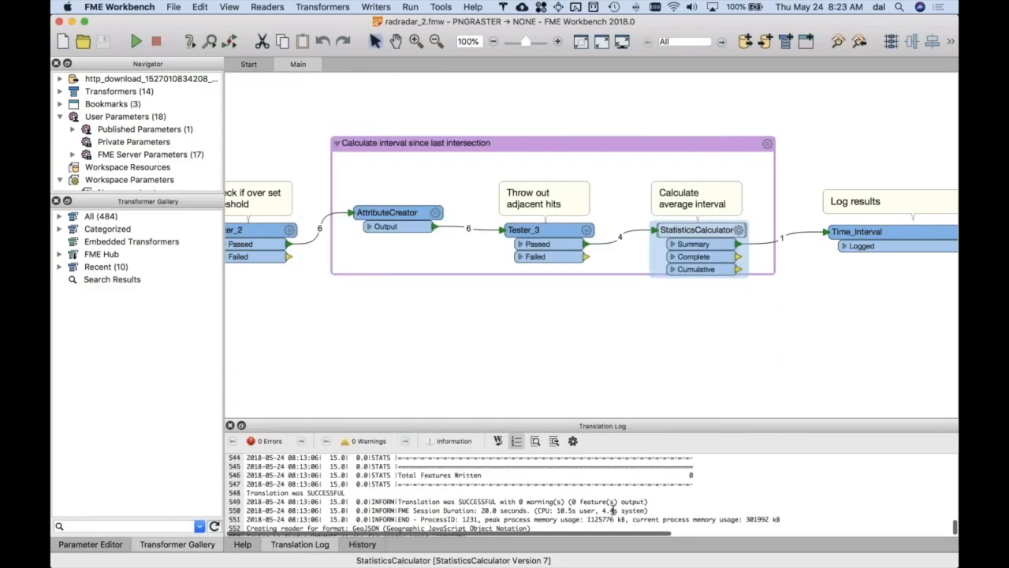
scroll(612, 510, "up", 3)
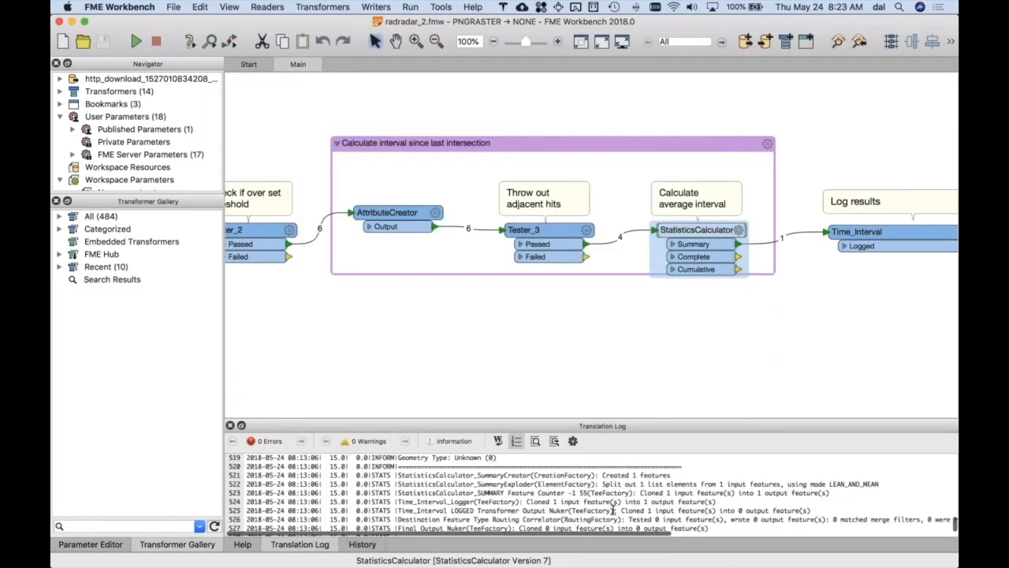
scroll(613, 509, "down", 1)
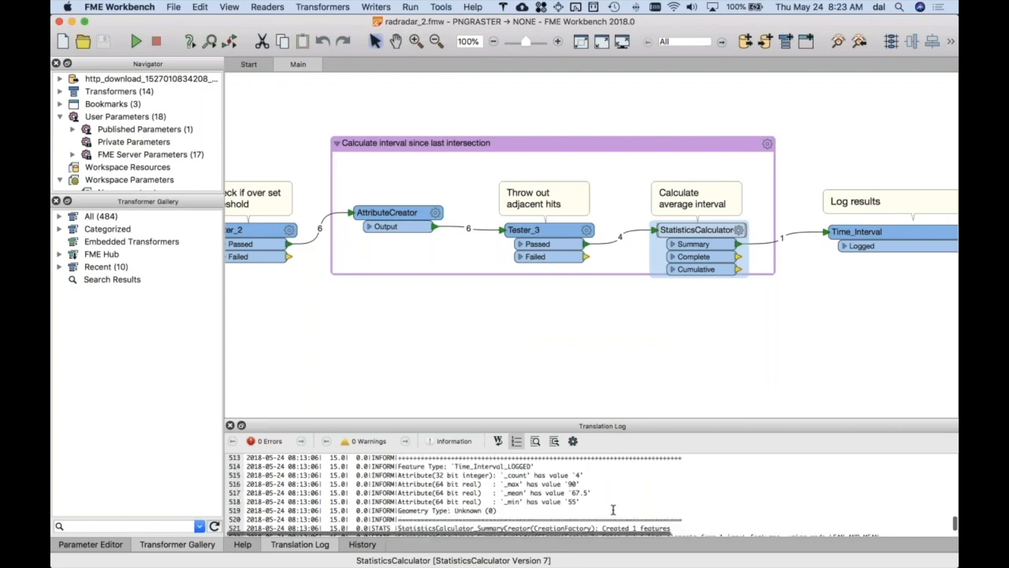
left_click(582, 502)
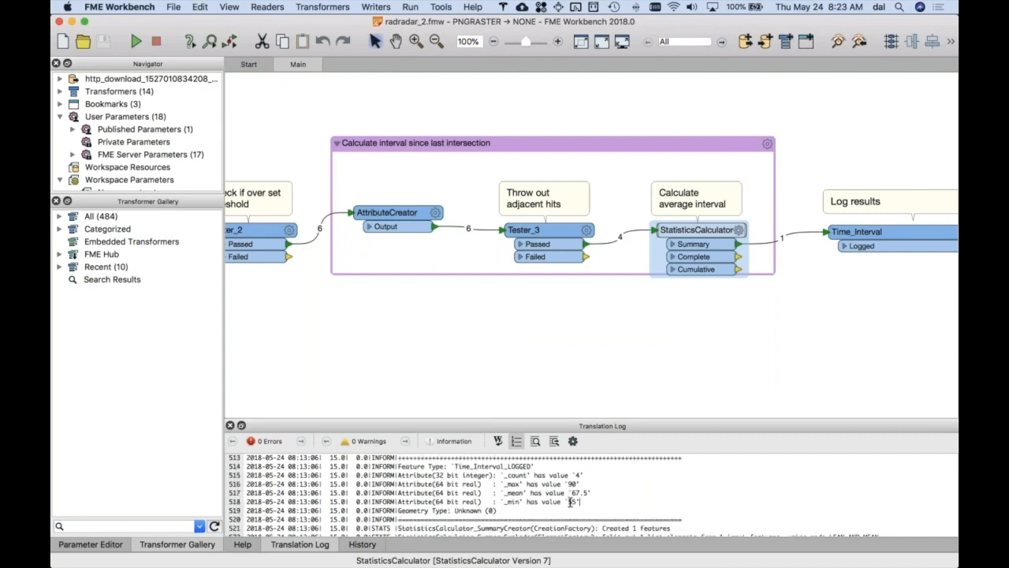
left_click_drag(569, 501, 241, 485)
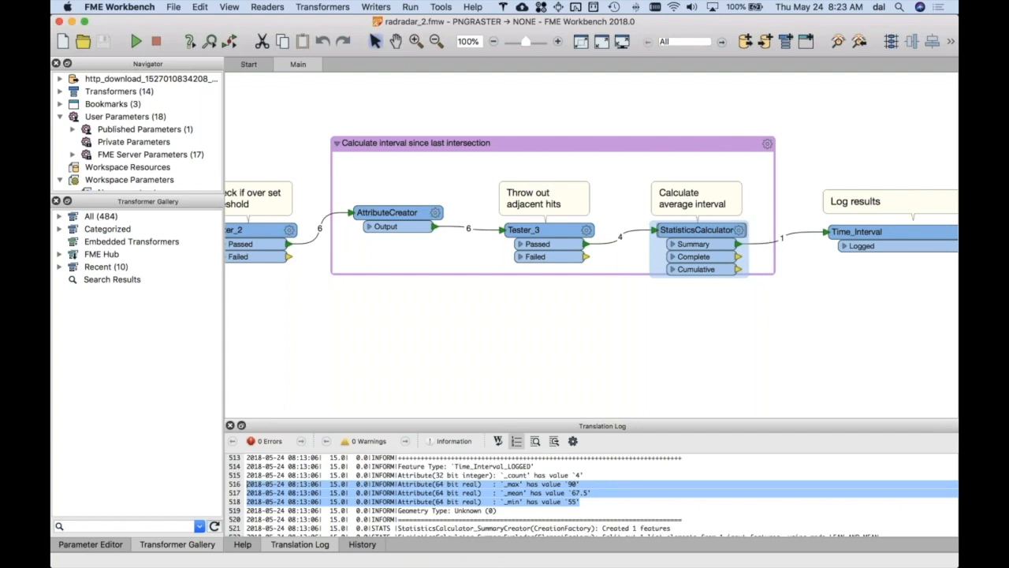
- Recheck the StatisticsCalculator's output attributes, close its parameters without changes, and return to the logged _mean line
left_click(739, 230)
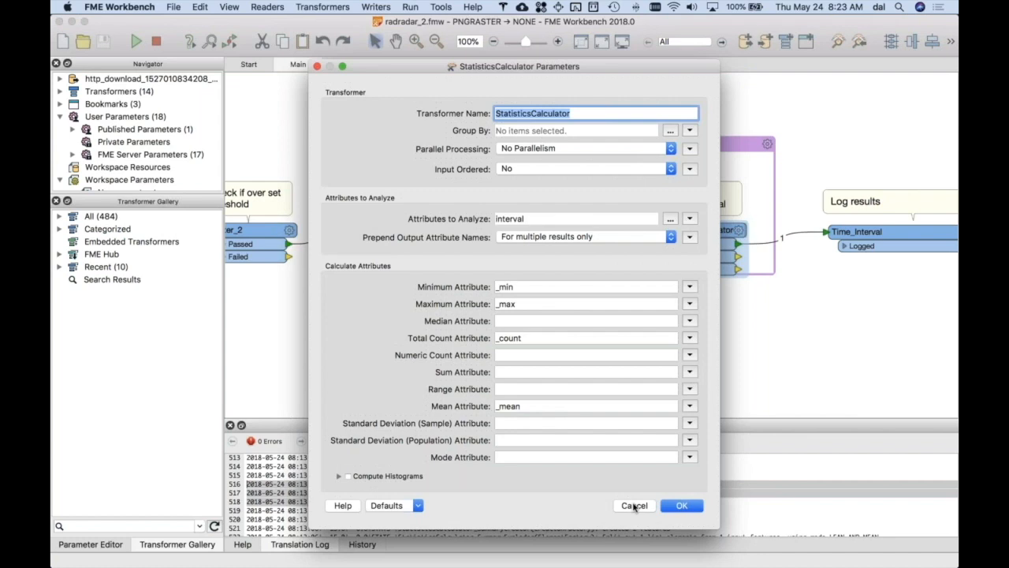
left_click(635, 506)
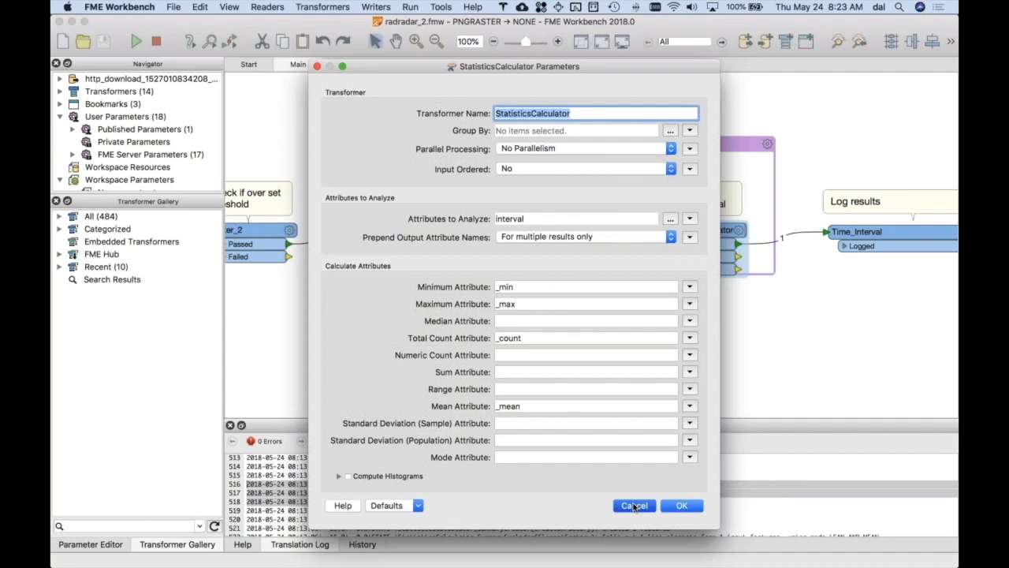
left_click(635, 506)
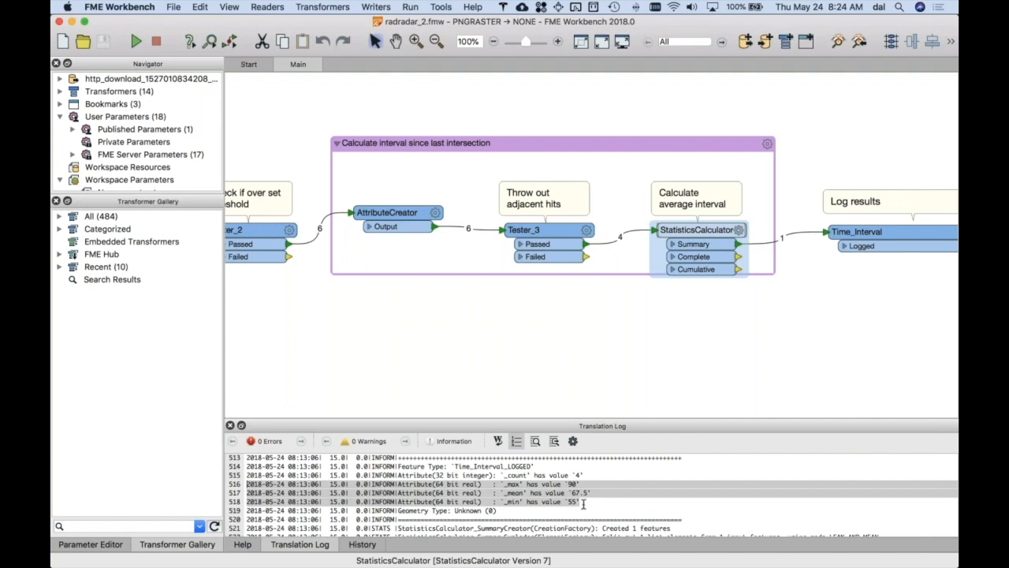
left_click(591, 495)
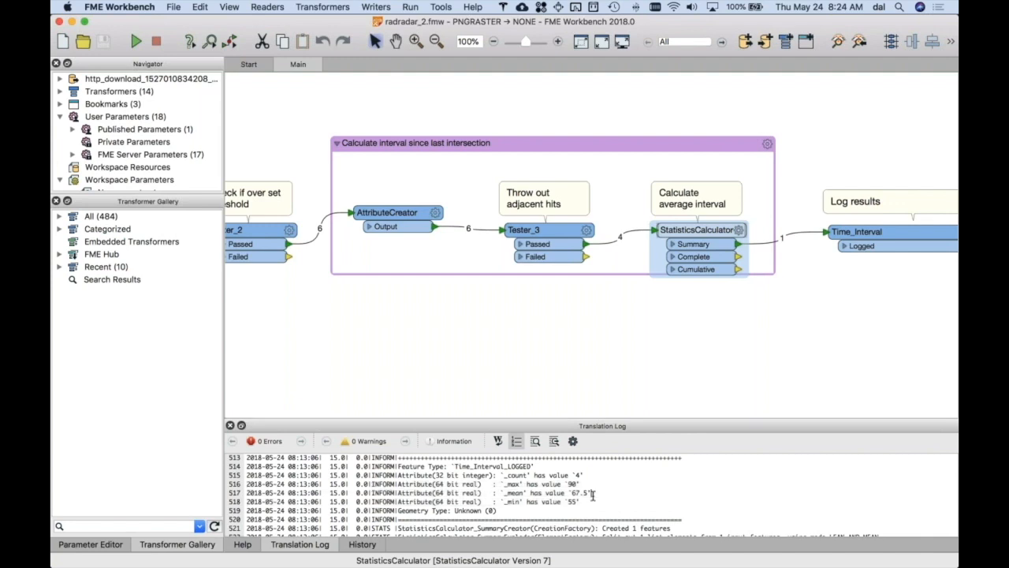
- Switch from FME Workbench to Google Chrome
key("super+Tab")
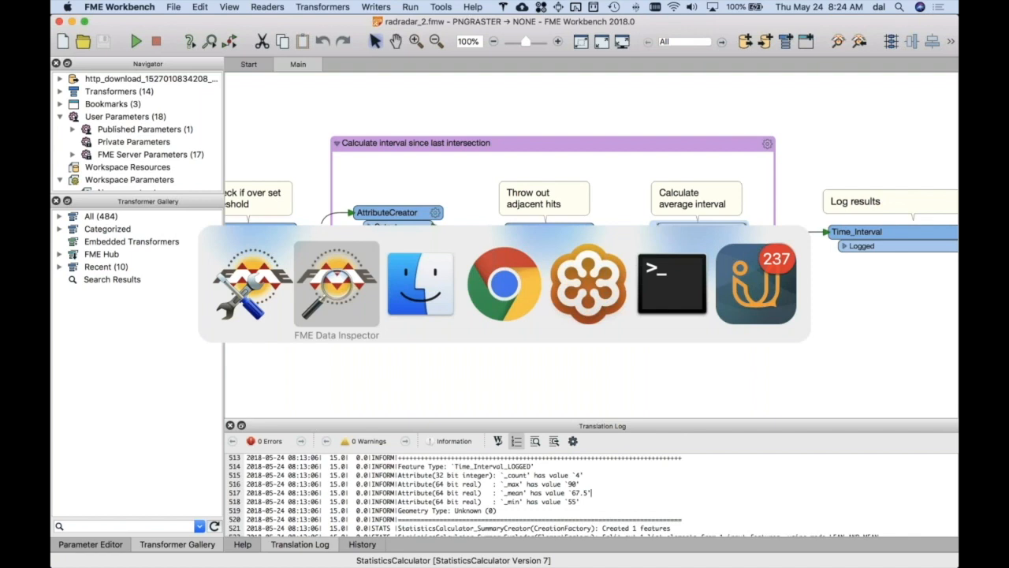
key("cmd+Tab")
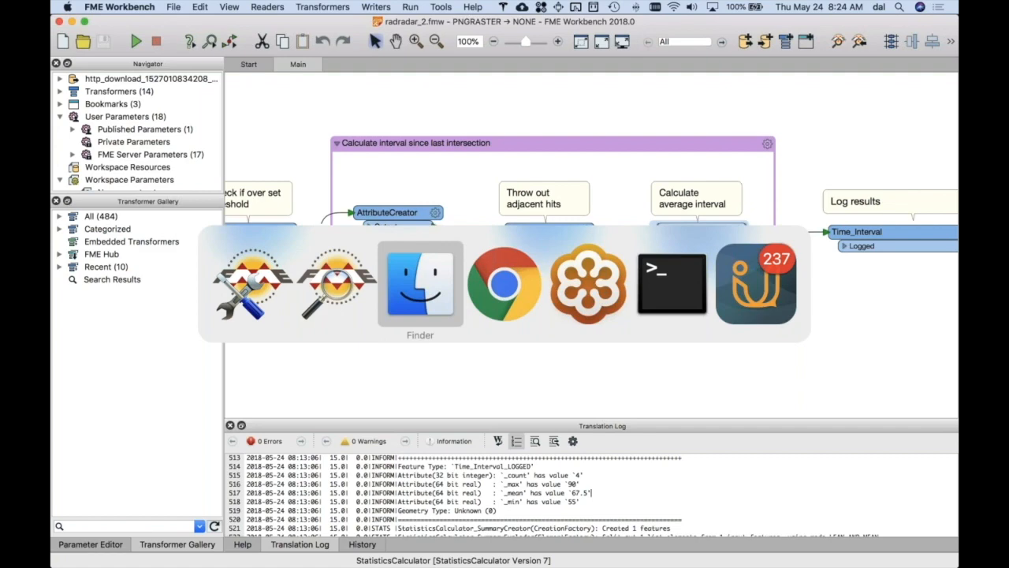
key("super+Tab")
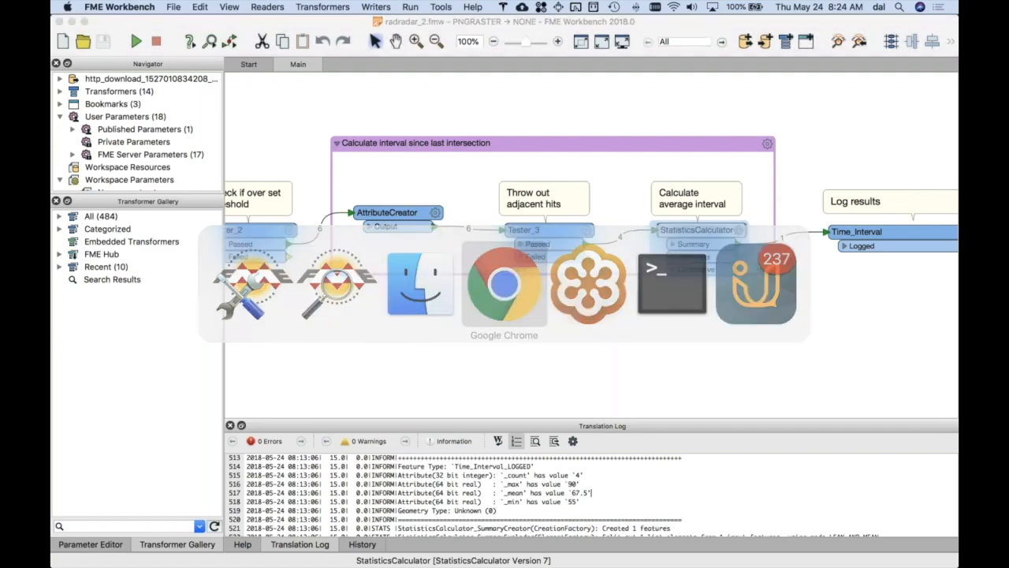